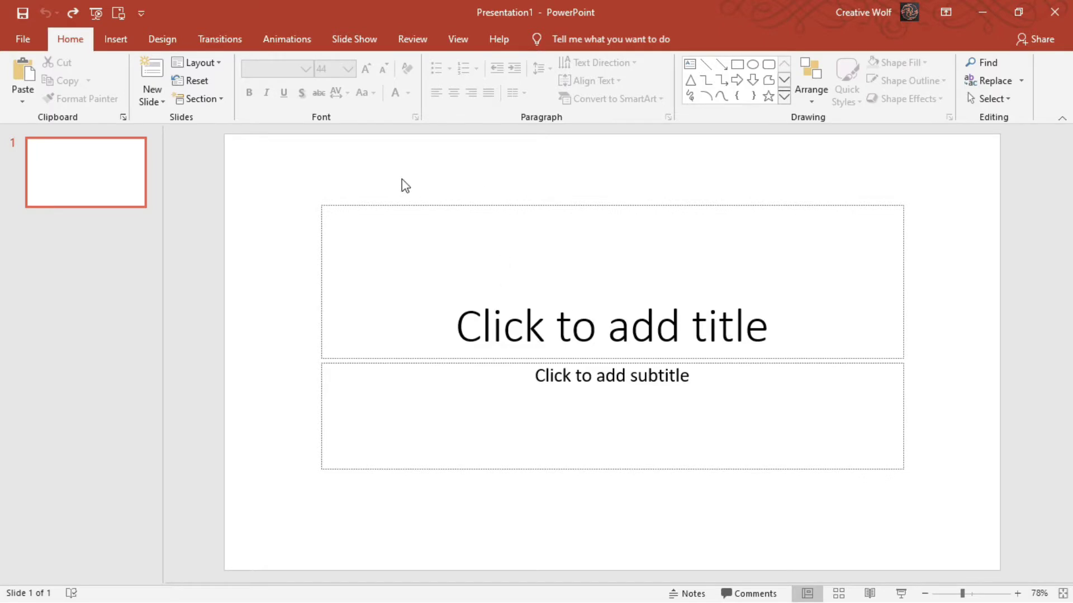
Switch the slide to the Blank layout and give it a solid dark grey background
click(219, 66)
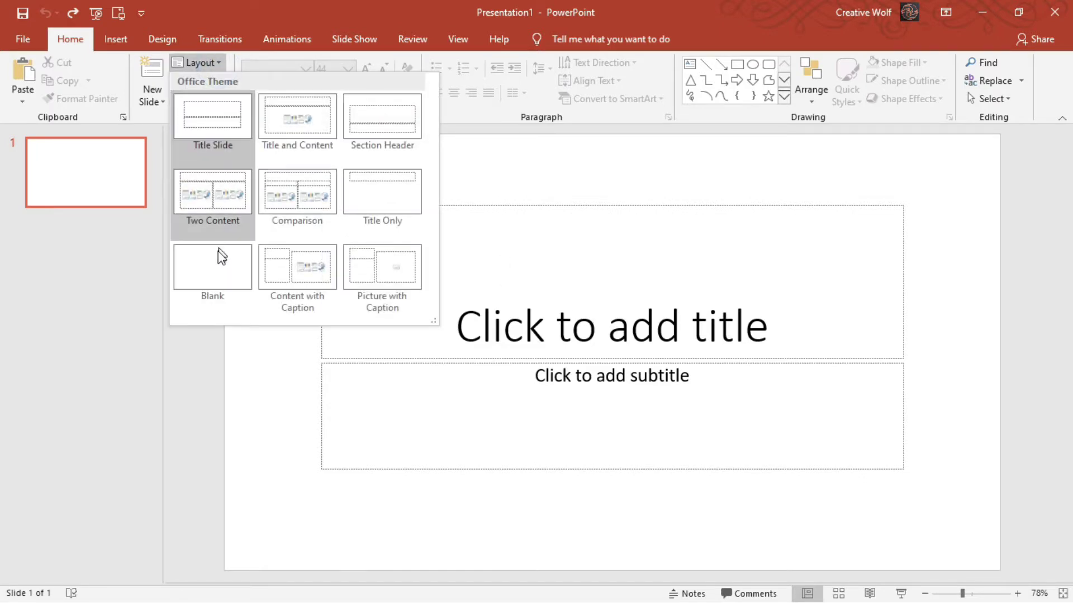
click(219, 264)
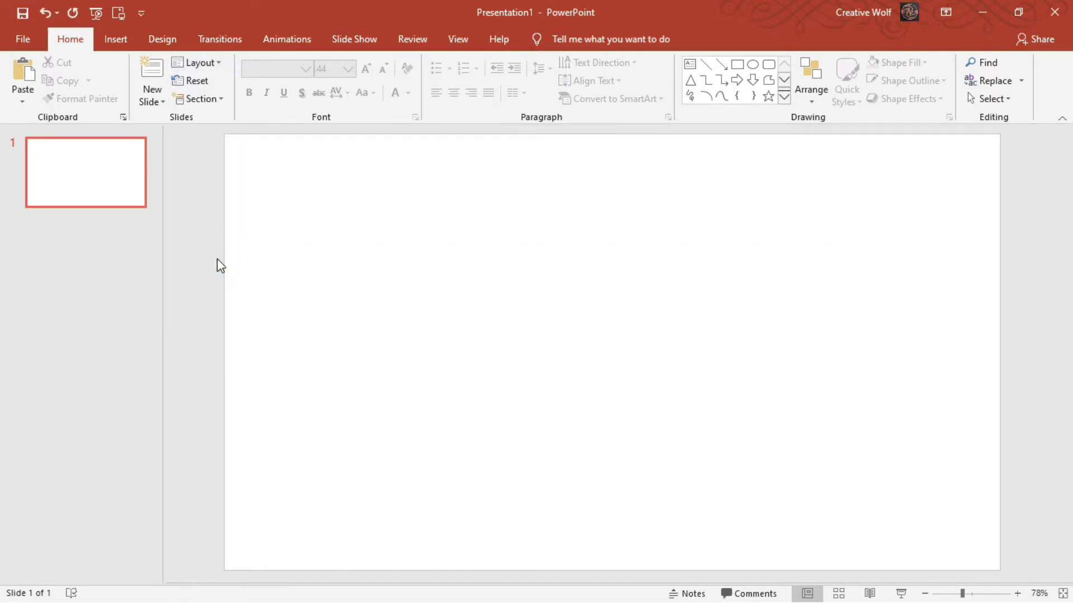
right_click(340, 217)
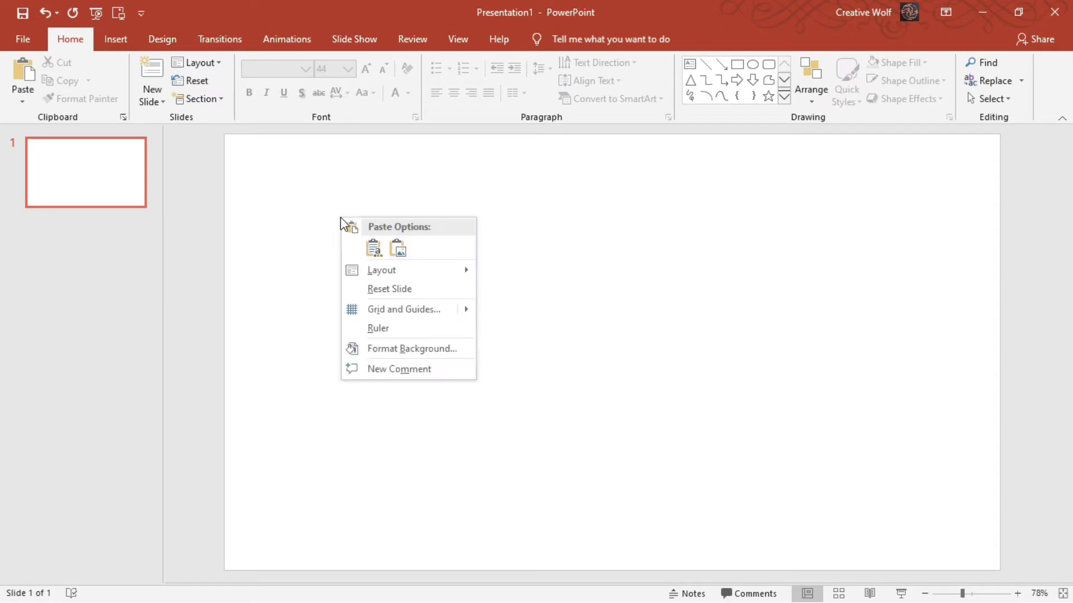
click(406, 345)
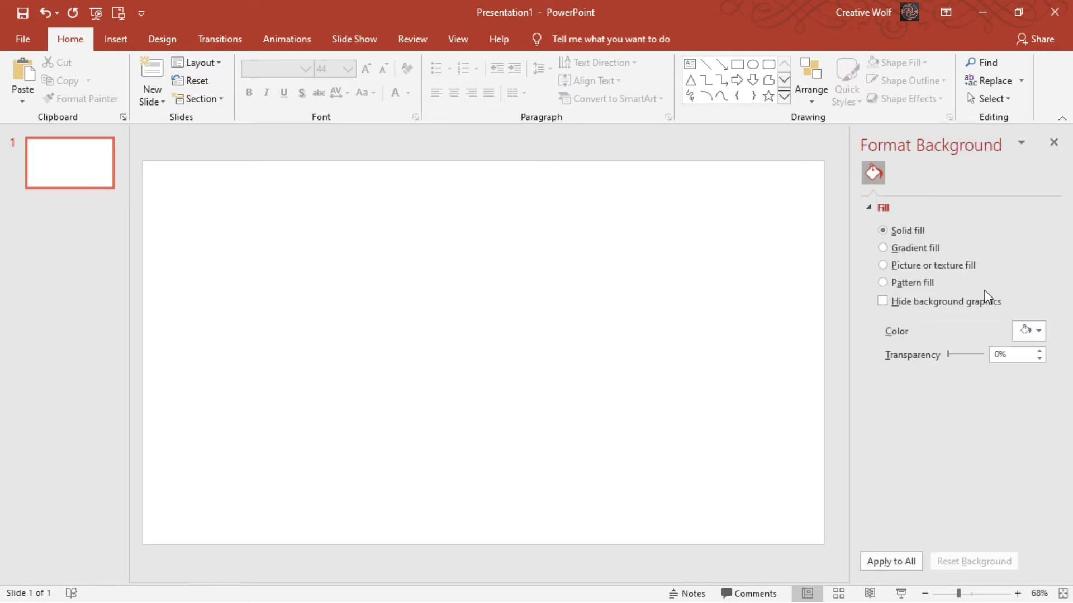
click(1024, 325)
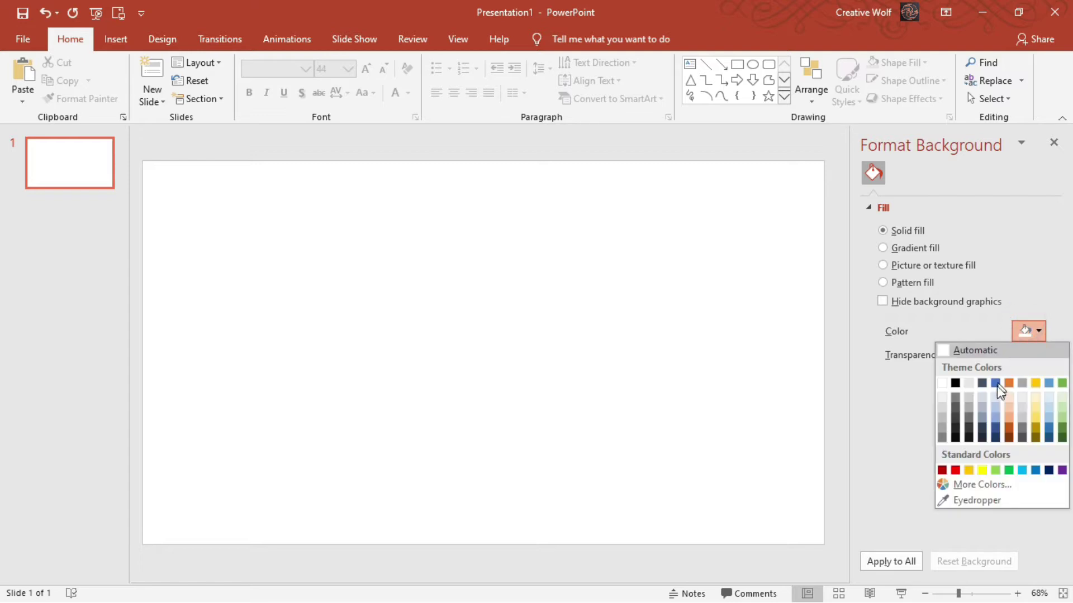
click(956, 428)
click(662, 315)
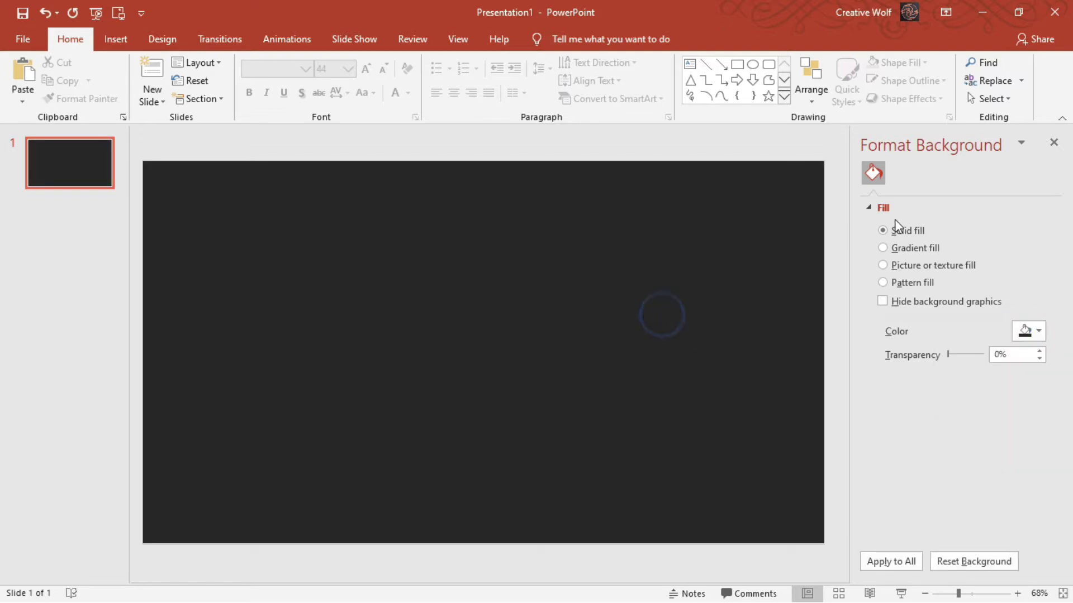
click(1052, 144)
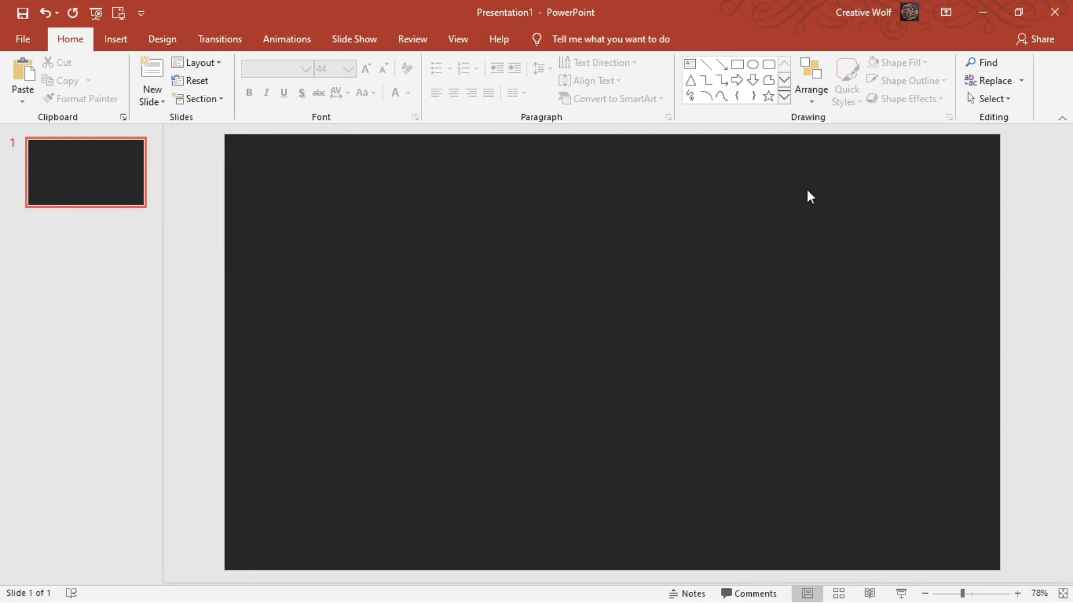
Drag the 2D Classic FX preview clip onto the start of video track 1 in Filmora
click(986, 15)
click(372, 231)
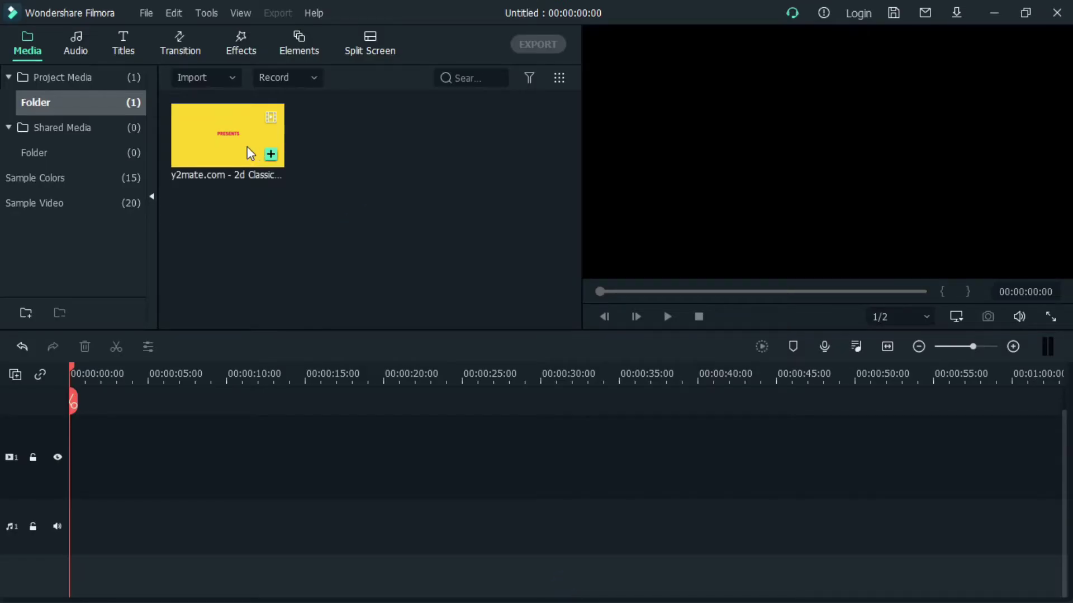
drag(246, 147, 291, 223)
drag(207, 387, 89, 446)
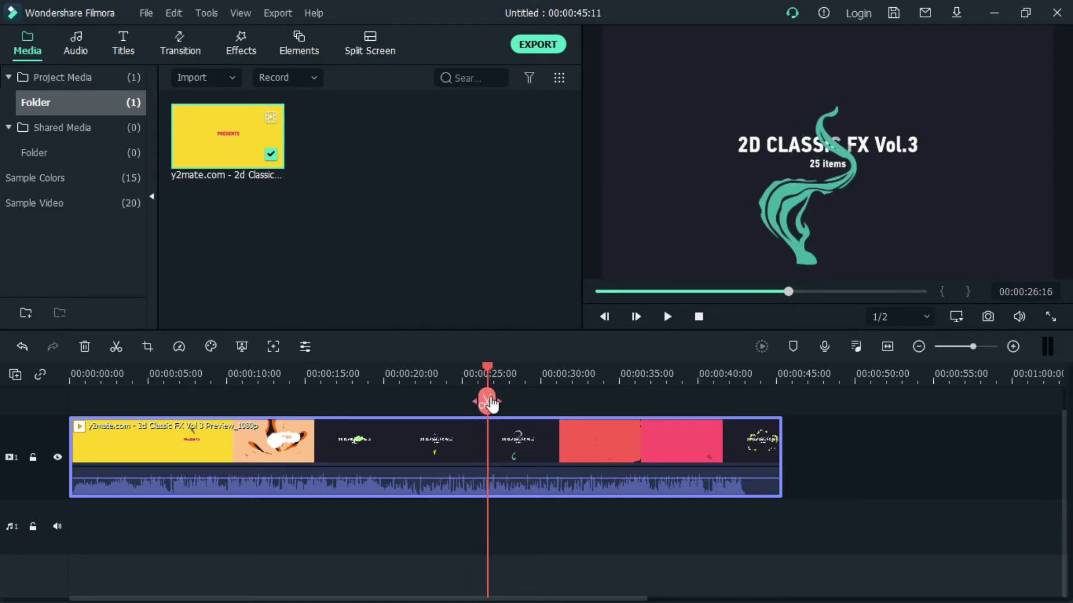
Scrub and frame-step the clip to 00:00:35:05, the large cyan smoke frame
drag(490, 402, 604, 414)
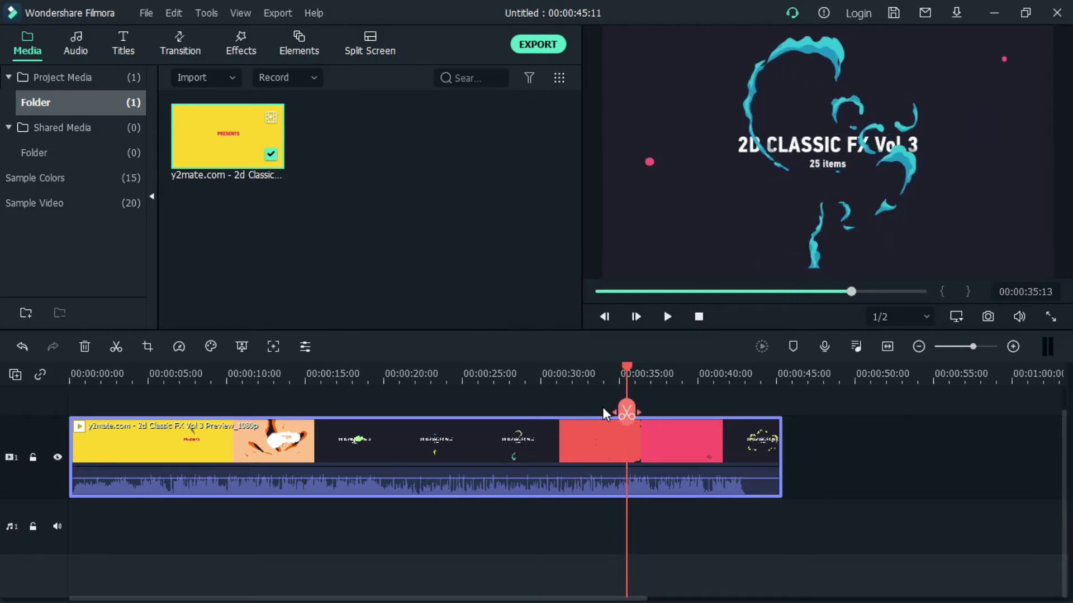
key(Left)
key(Left)
key(Left)
key(Left)
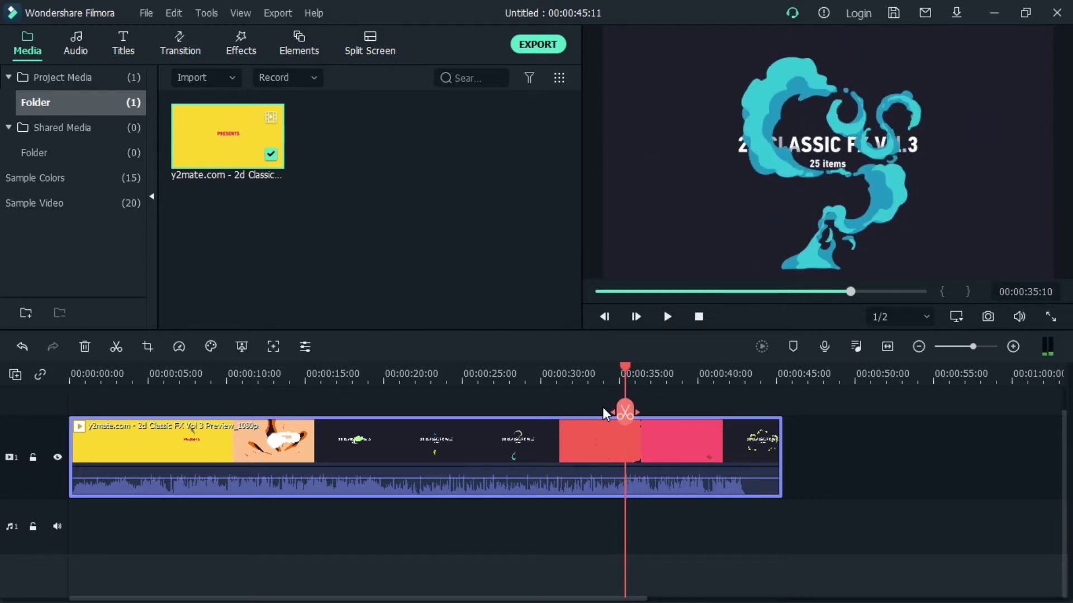
key(Left)
key(Left)
key(Left)
key(Left)
key(Left)
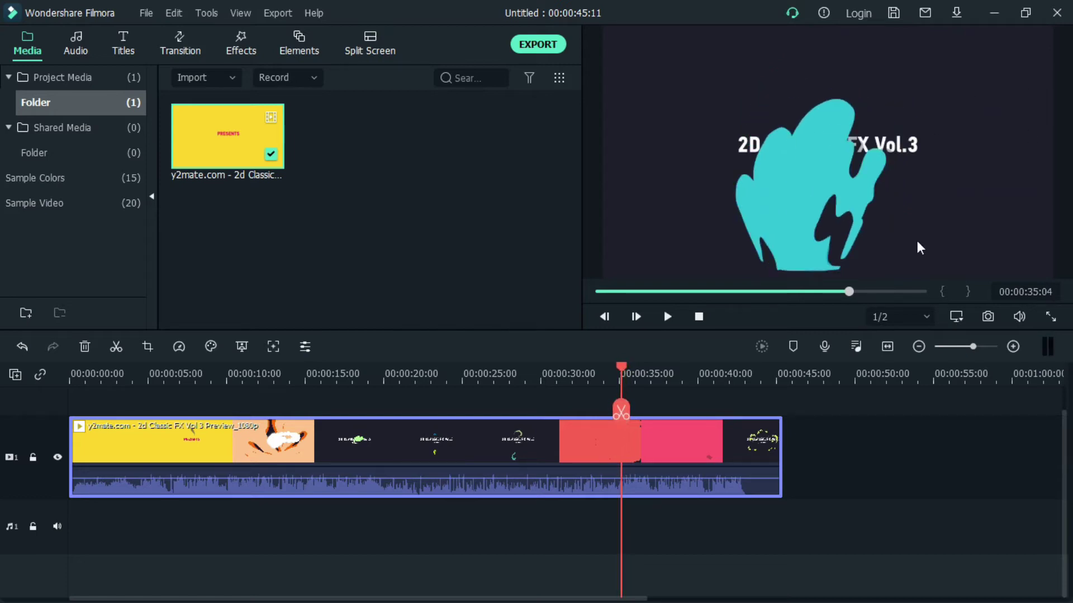
key(Right)
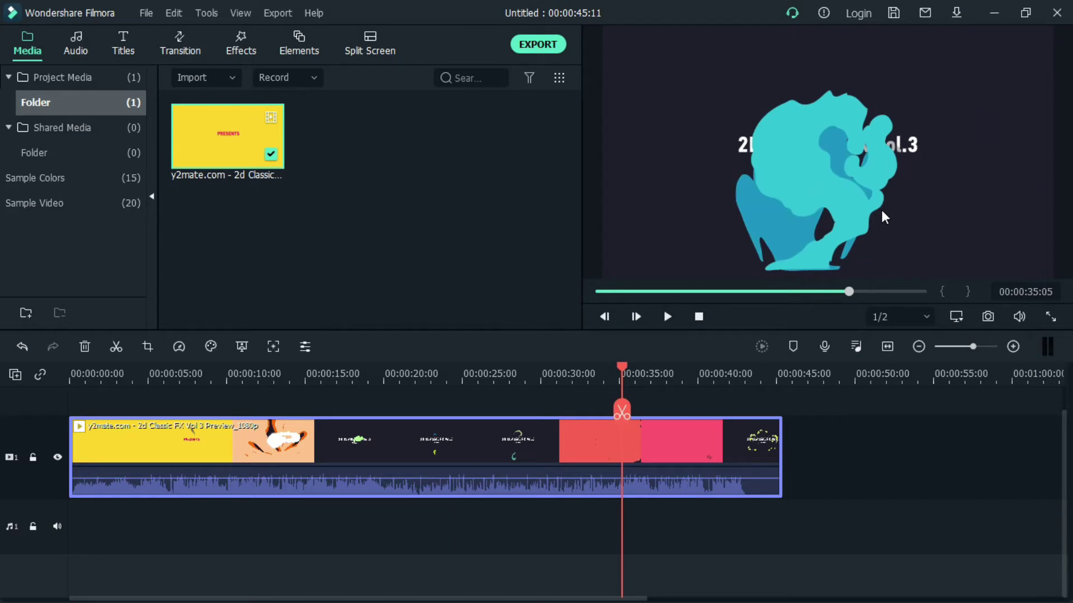
Capture the full-screen cyan smoke frame and paste it onto the PowerPoint slide
click(1053, 316)
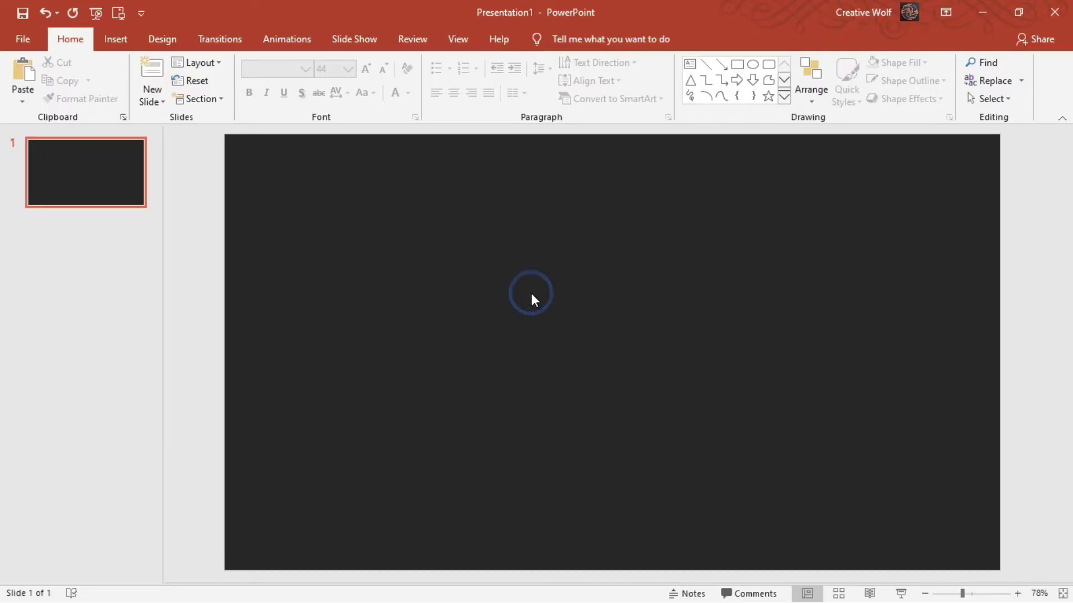
key(ctrl+v)
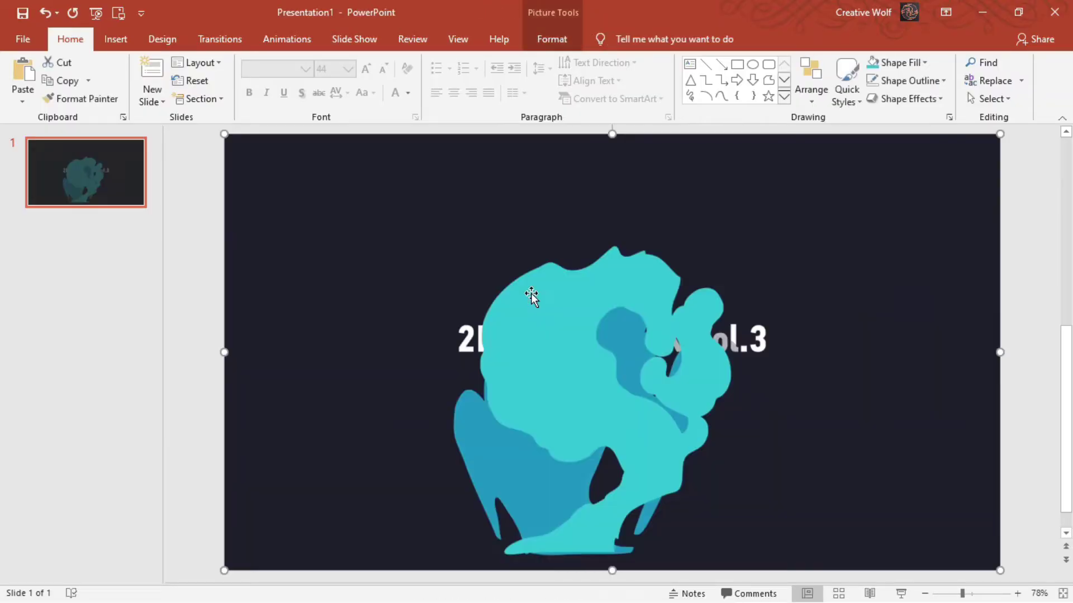
click(188, 236)
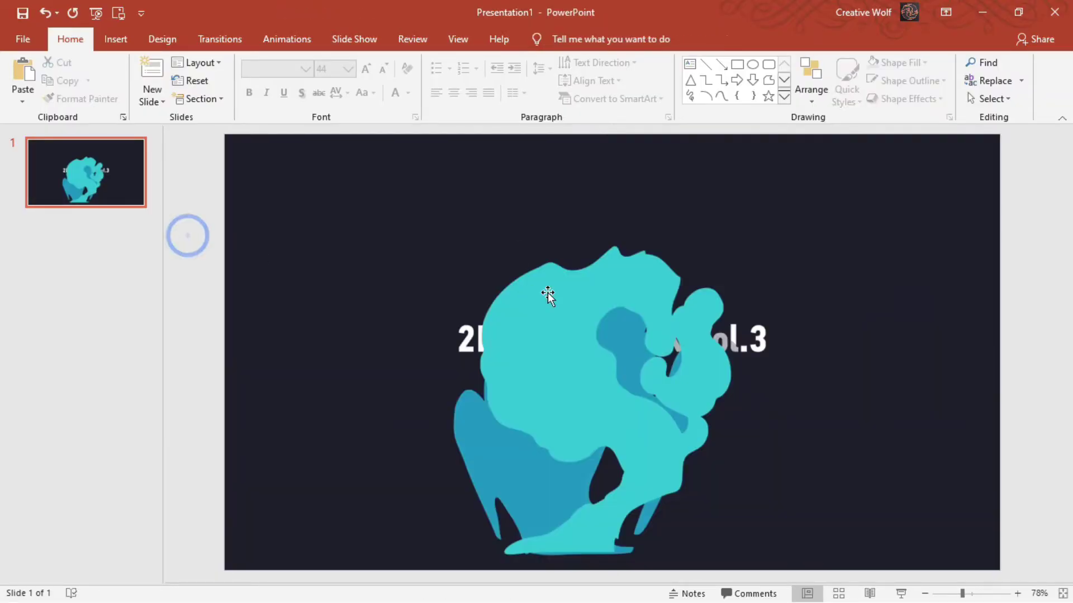
Begin a Curve shape tracing the smoke figure's top edge and down its right side
click(720, 96)
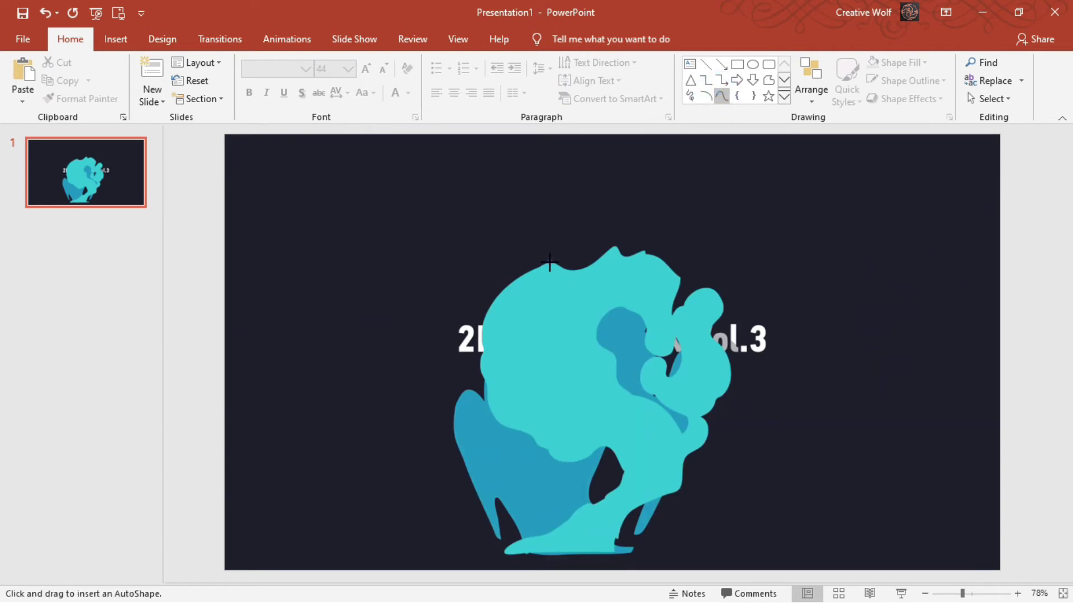
click(594, 259)
click(647, 250)
click(665, 257)
click(681, 274)
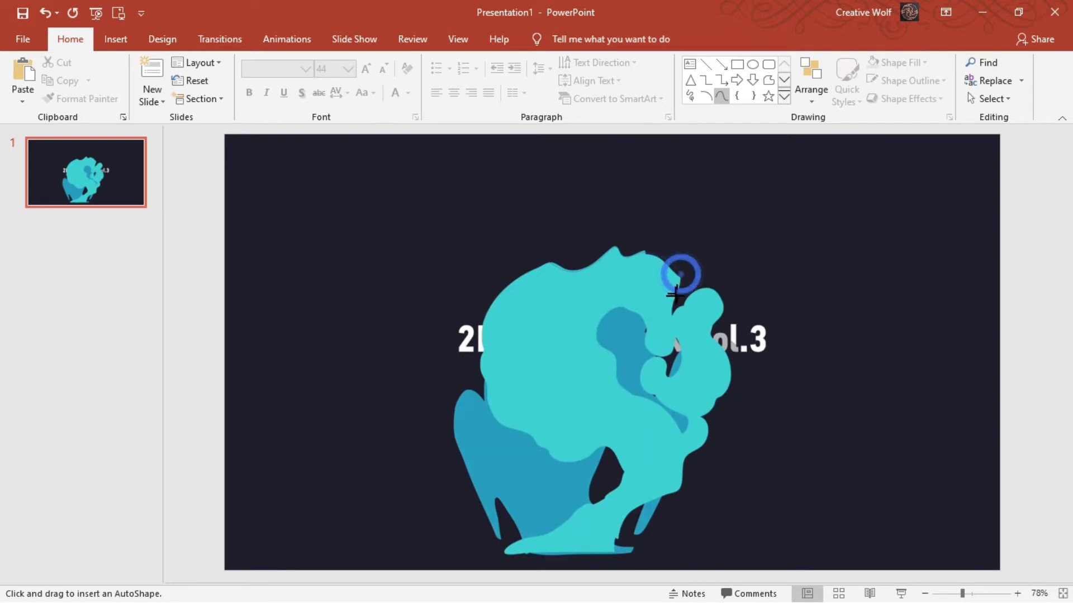
click(671, 314)
click(716, 296)
click(685, 453)
click(680, 484)
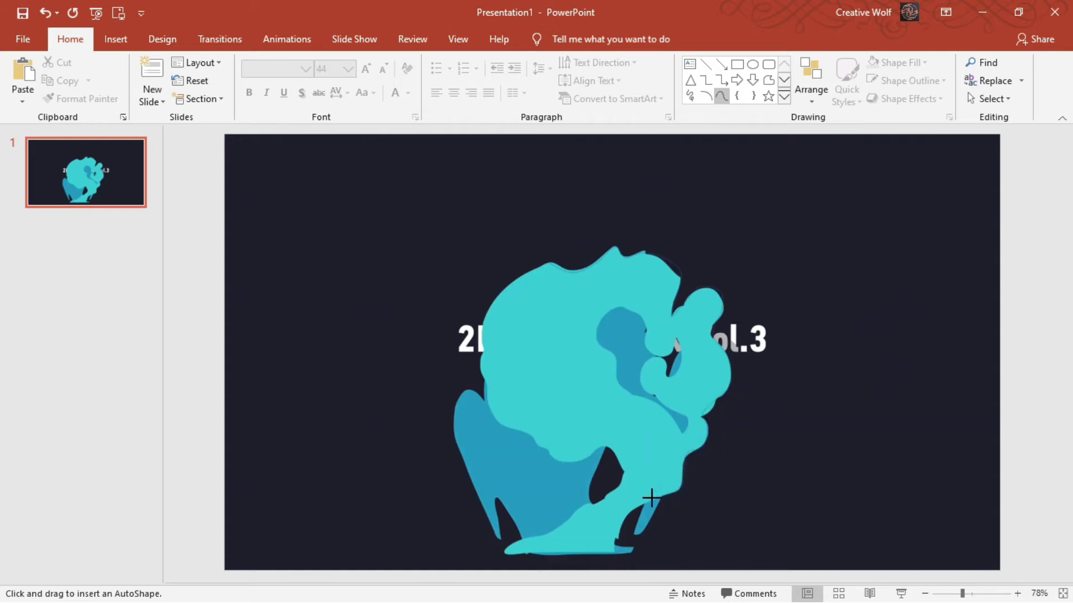
Continue the curve around the base and up the left edge, closing it at the start
click(615, 538)
click(503, 552)
click(608, 498)
click(625, 478)
click(477, 372)
click(478, 331)
click(491, 301)
click(526, 269)
click(547, 265)
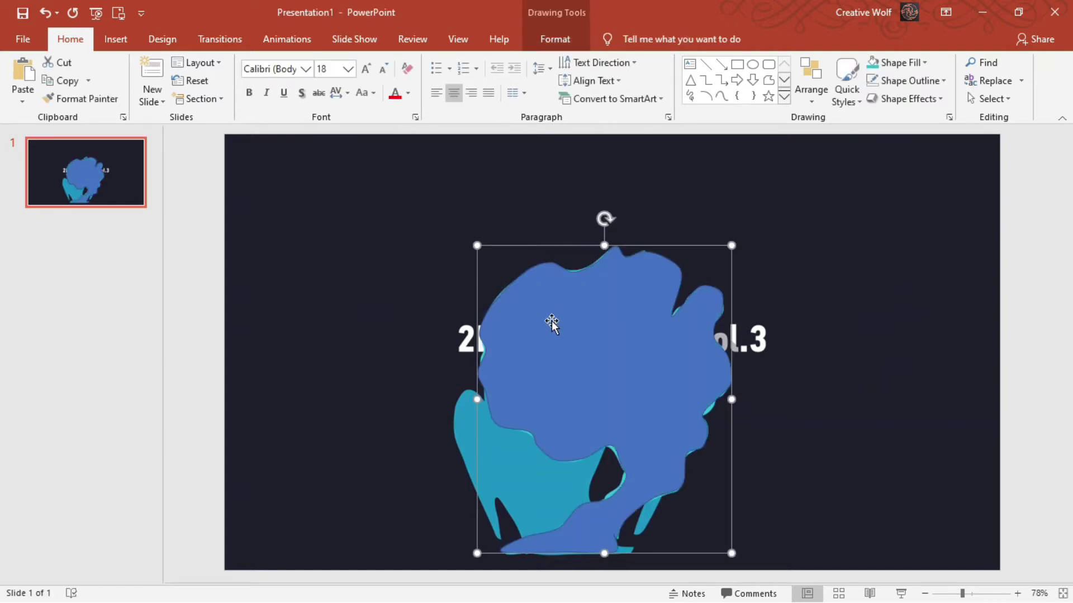
Remove the traced shape's outline and fill it with the figure's cyan via the eyedropper
drag(615, 335, 381, 316)
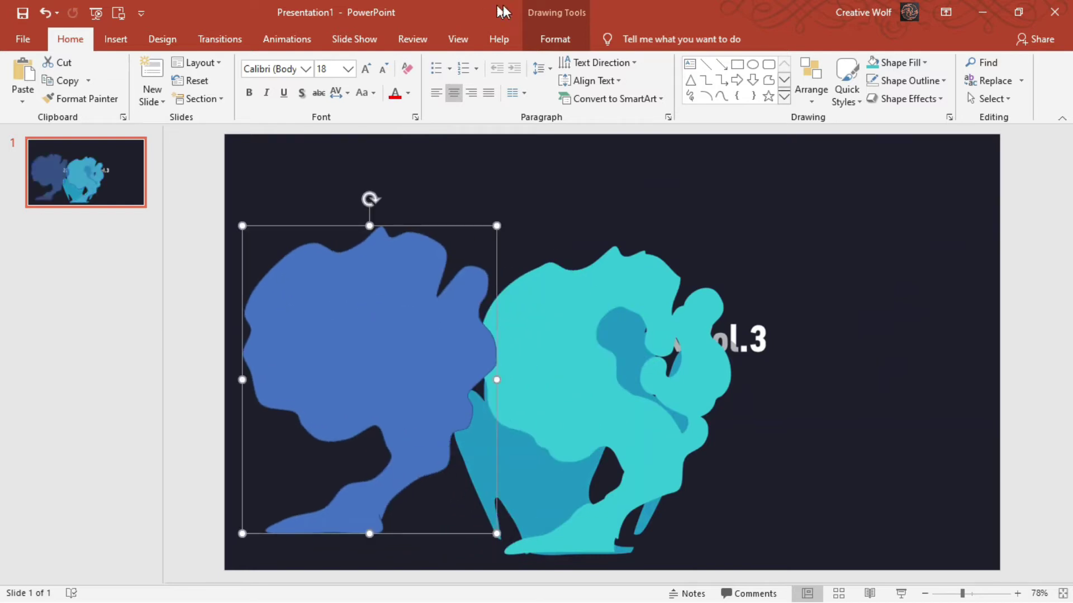
click(560, 43)
click(420, 86)
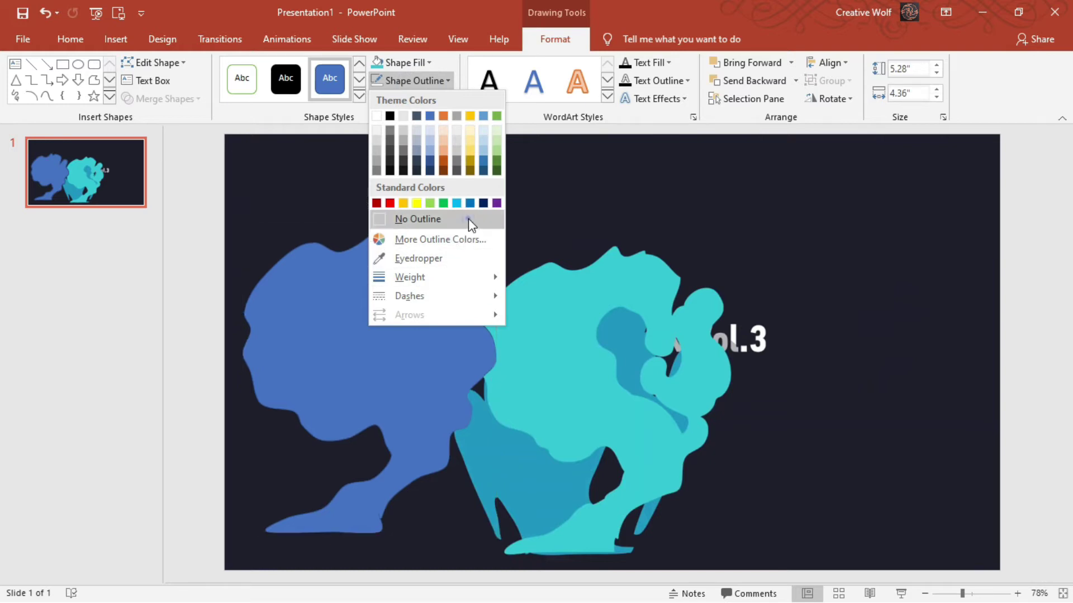
click(468, 219)
click(422, 71)
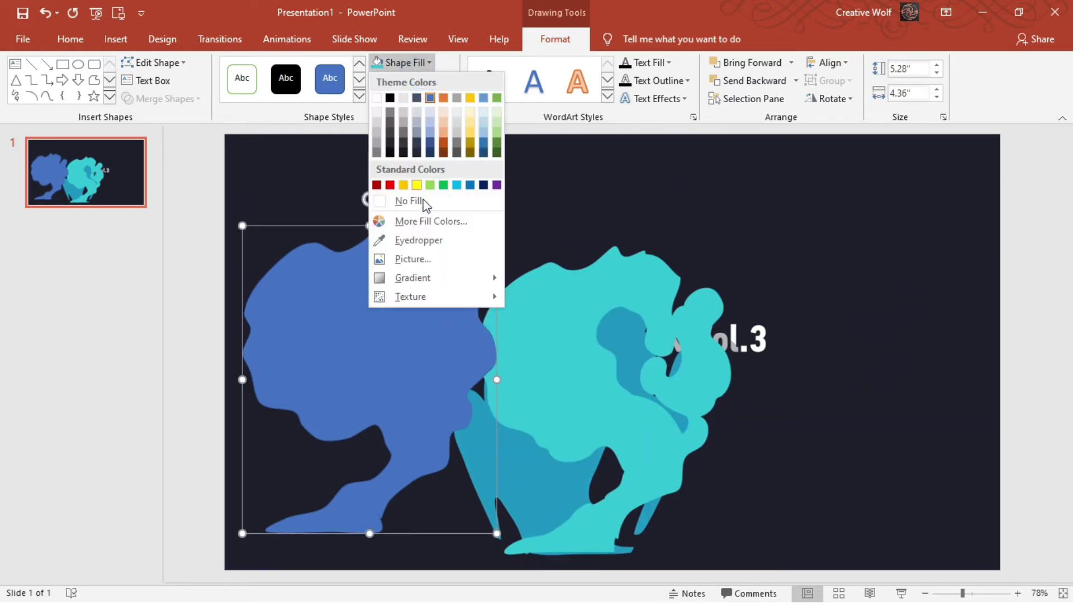
click(419, 241)
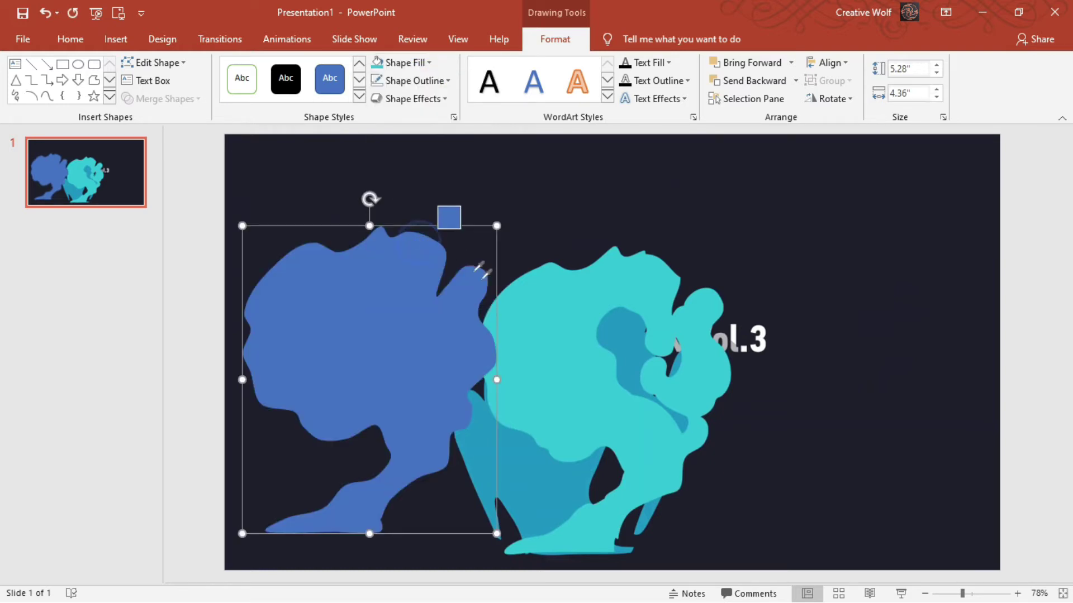
click(523, 314)
Move the cyan shape back over the figure and send it to the back
drag(397, 327, 618, 346)
right_click(619, 346)
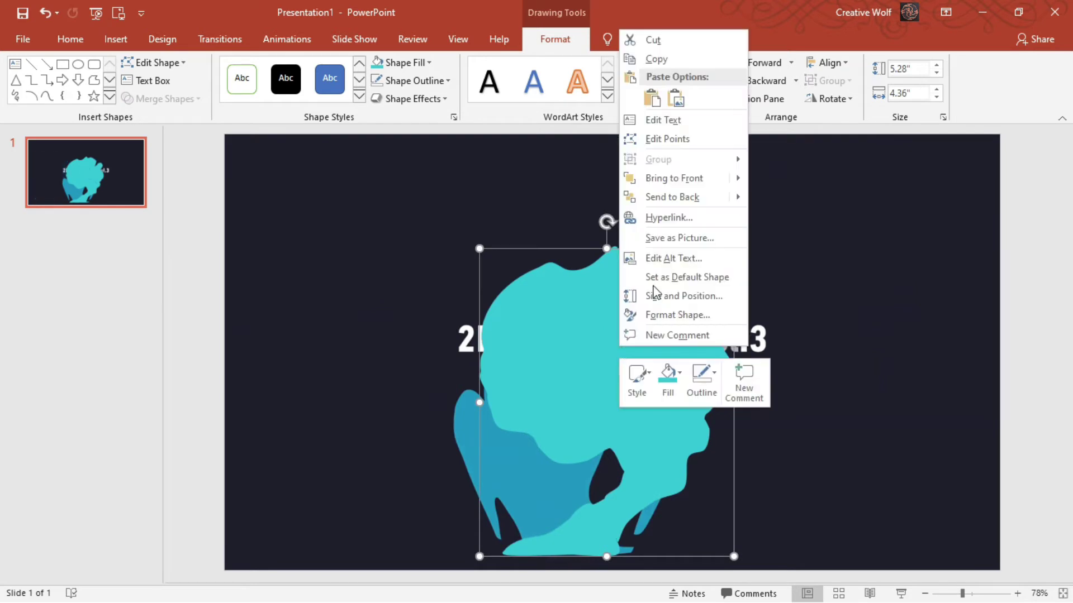
click(672, 193)
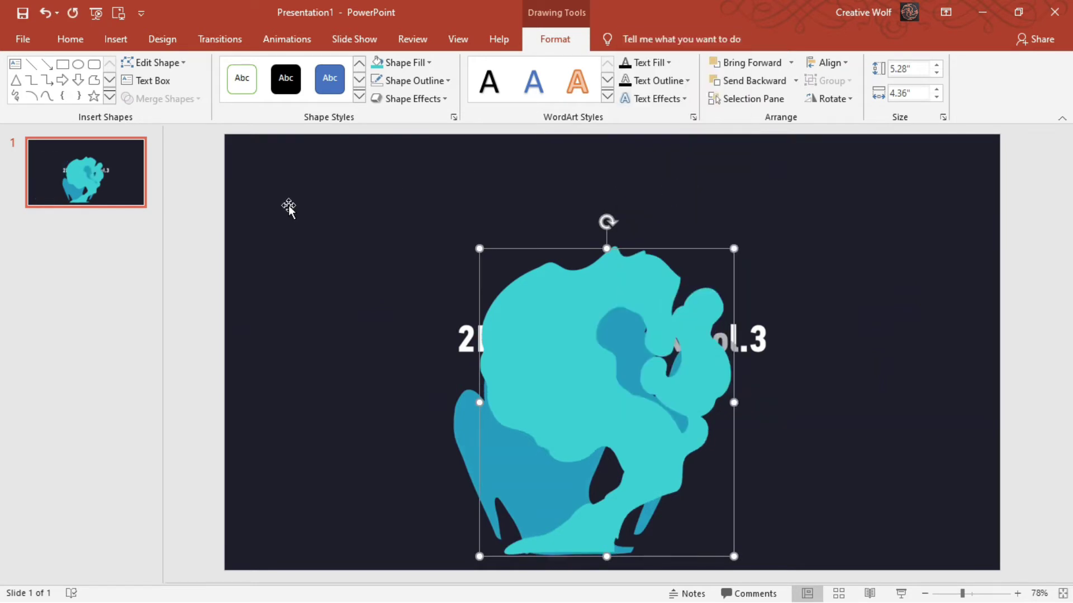
click(204, 211)
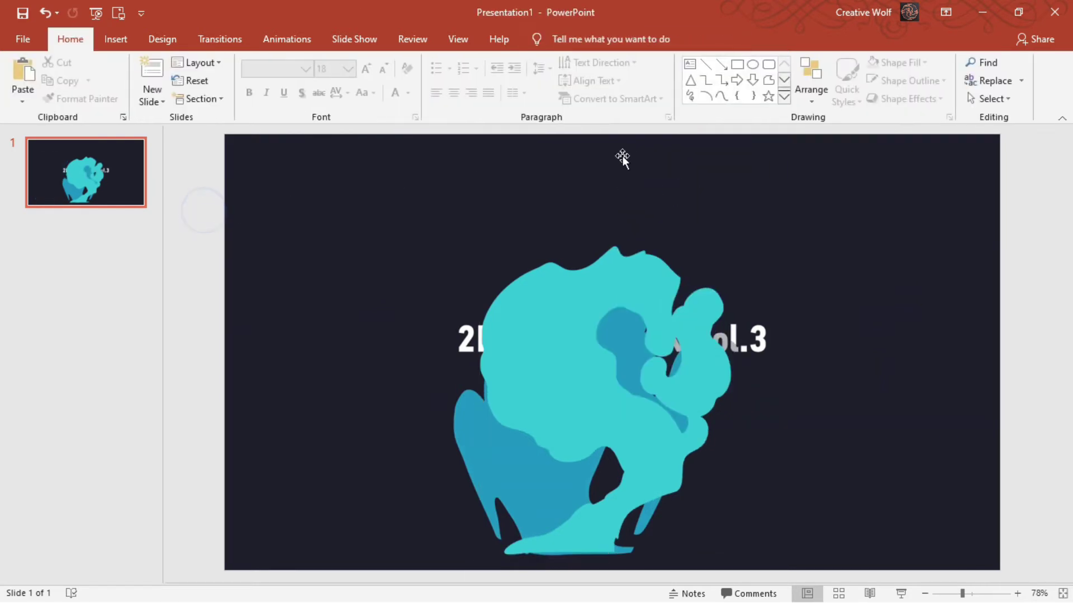
Trace a closed Curve shape around the figure's lower body, waist, leg and foot
click(722, 96)
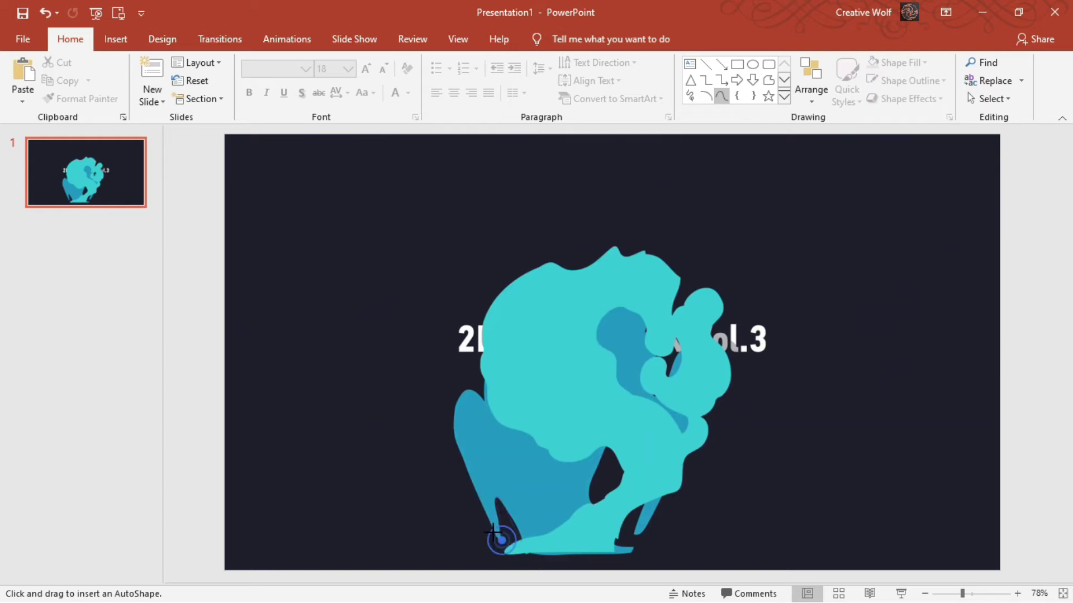
click(464, 471)
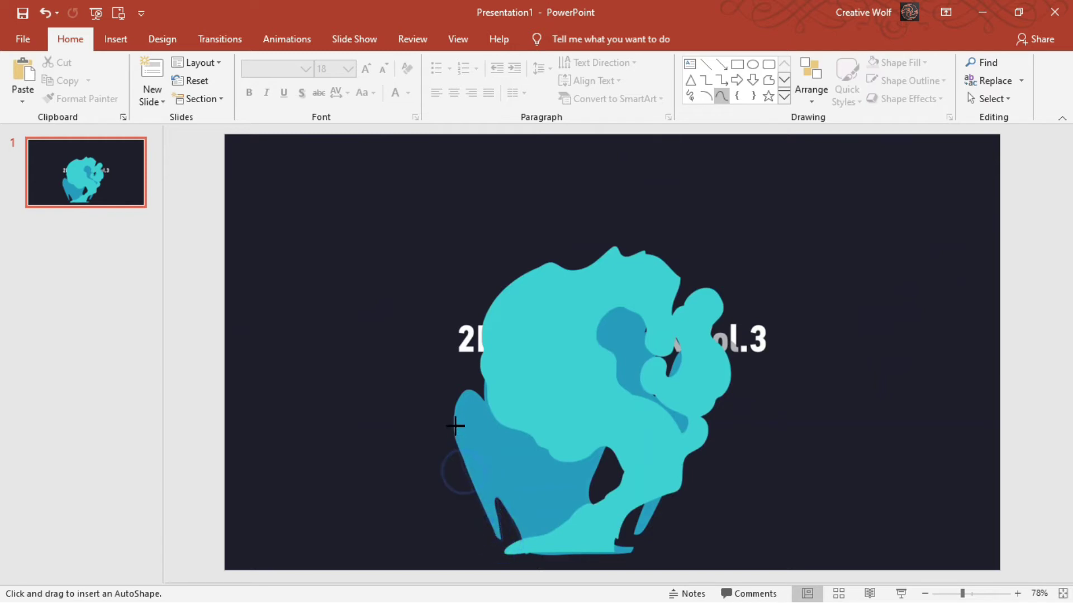
click(471, 390)
click(532, 393)
click(607, 452)
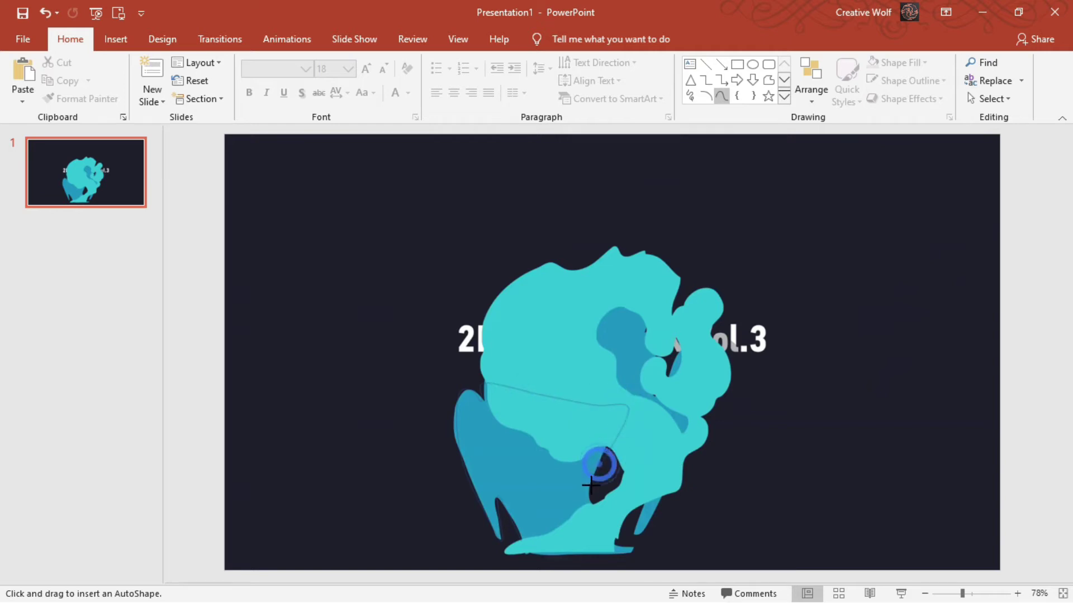
click(620, 542)
click(628, 555)
click(587, 556)
click(527, 555)
click(523, 541)
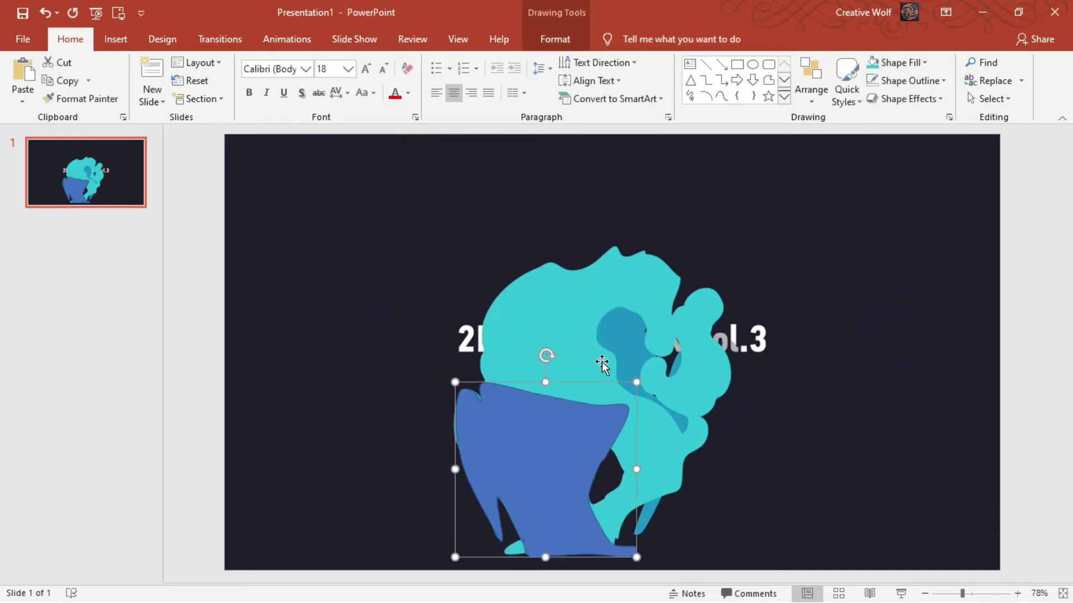
Start a Curve shape around the dark inner blob, tracing its right edge, top and left side
click(706, 233)
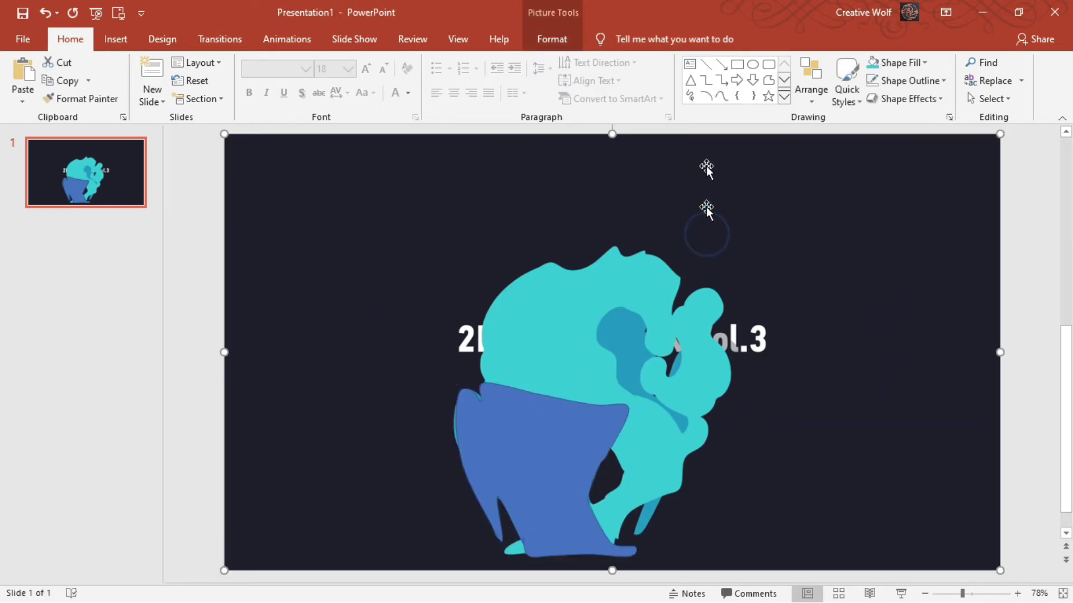
click(721, 96)
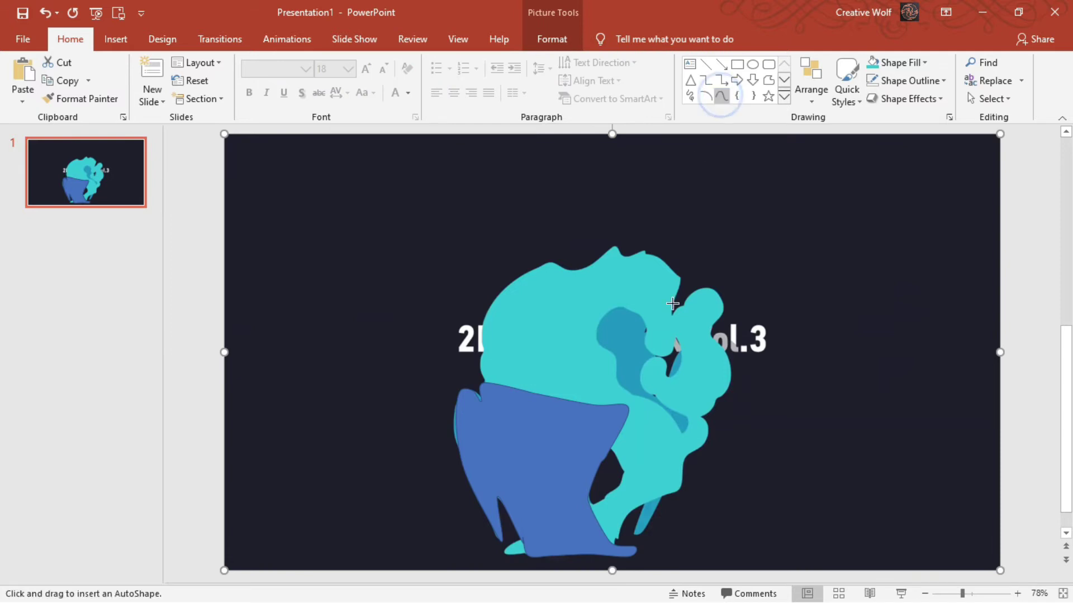
click(660, 355)
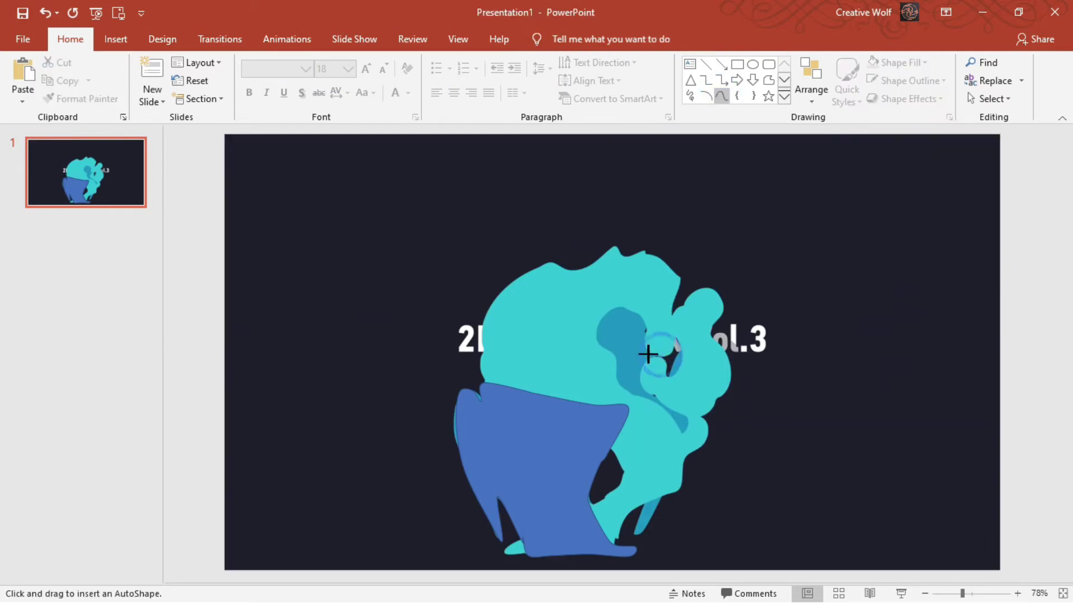
click(644, 334)
click(647, 323)
click(633, 309)
click(610, 310)
click(596, 325)
click(599, 342)
click(610, 360)
Trace around the blob's bottom and back up, double-clicking to finish the filled shape
click(617, 375)
click(626, 389)
click(646, 394)
click(663, 408)
click(688, 419)
click(667, 408)
click(657, 392)
click(643, 375)
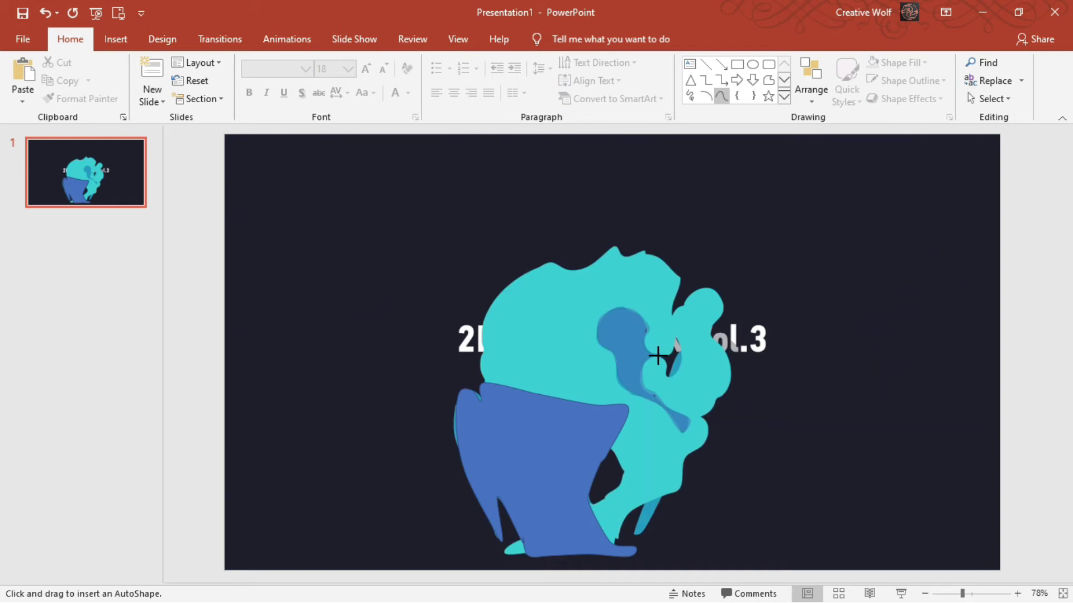
double_click(659, 353)
Fill the lower-body and inner-blob shapes with the smoke's darker teal using the eyedropper
shift+click(568, 411)
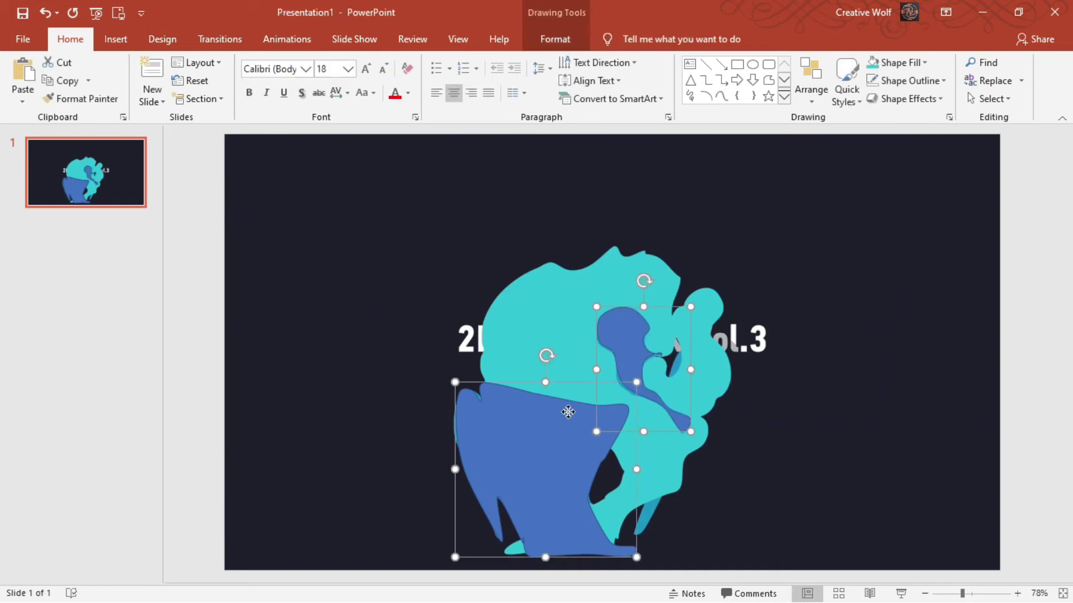
click(570, 39)
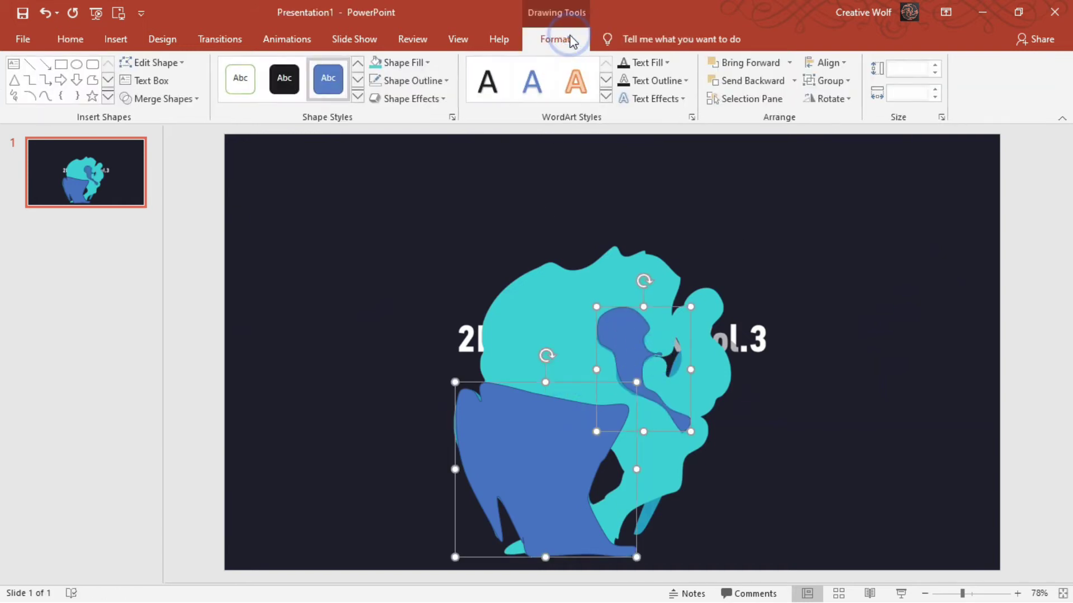
click(402, 64)
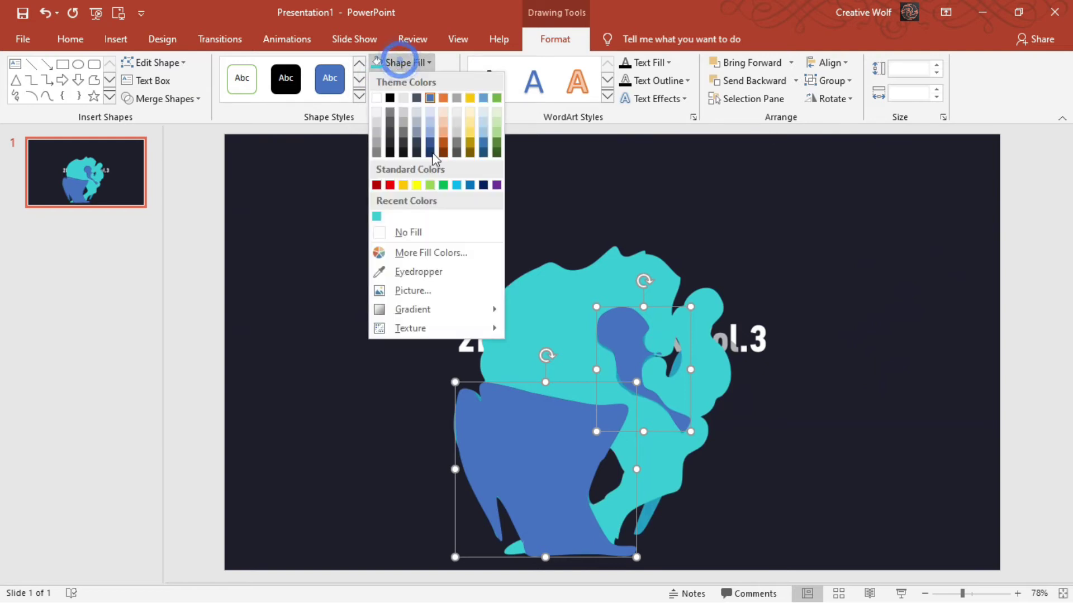
click(411, 272)
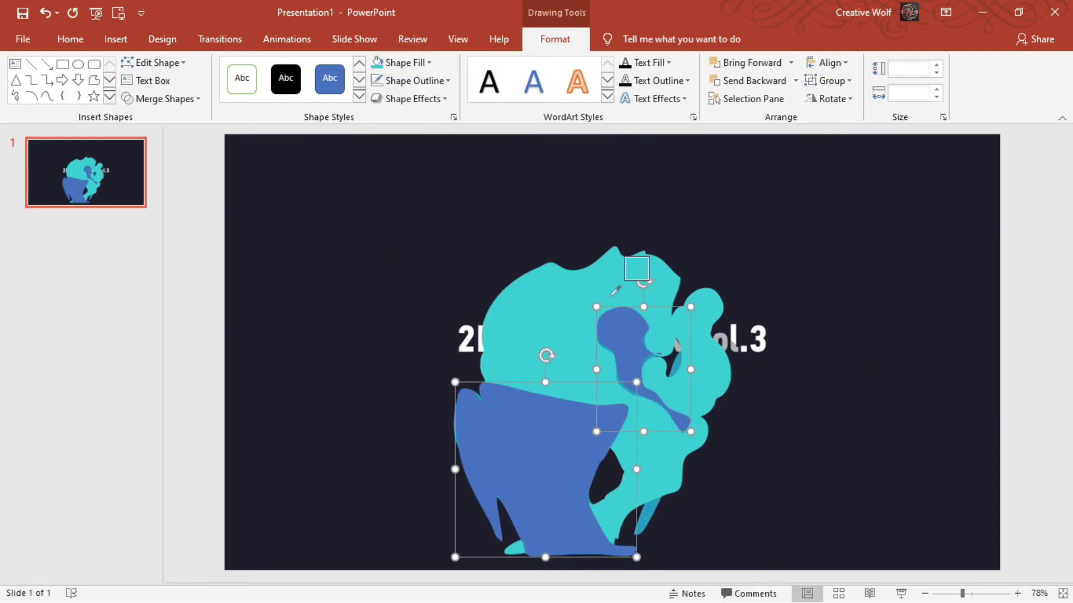
click(676, 358)
click(917, 277)
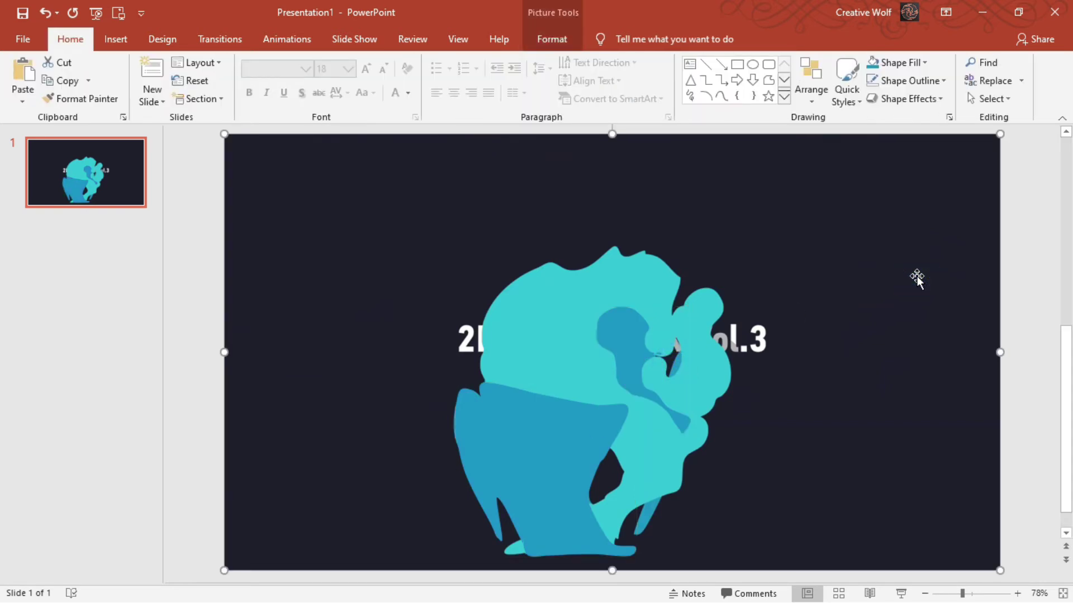
Delete the reference picture and send the lower-body shape to the back
key(Delete)
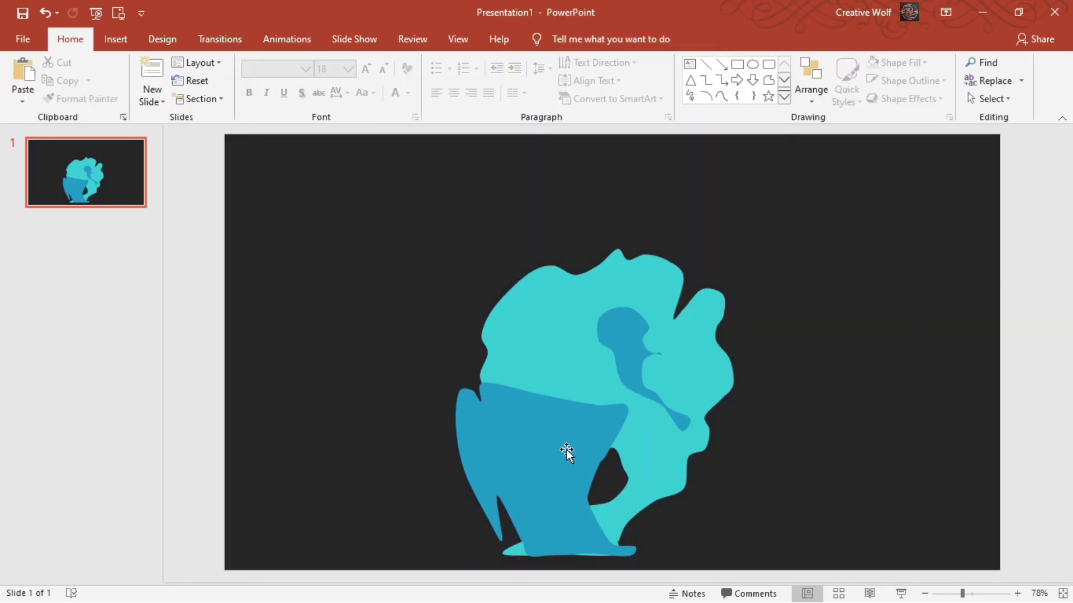
click(566, 450)
right_click(566, 449)
click(635, 302)
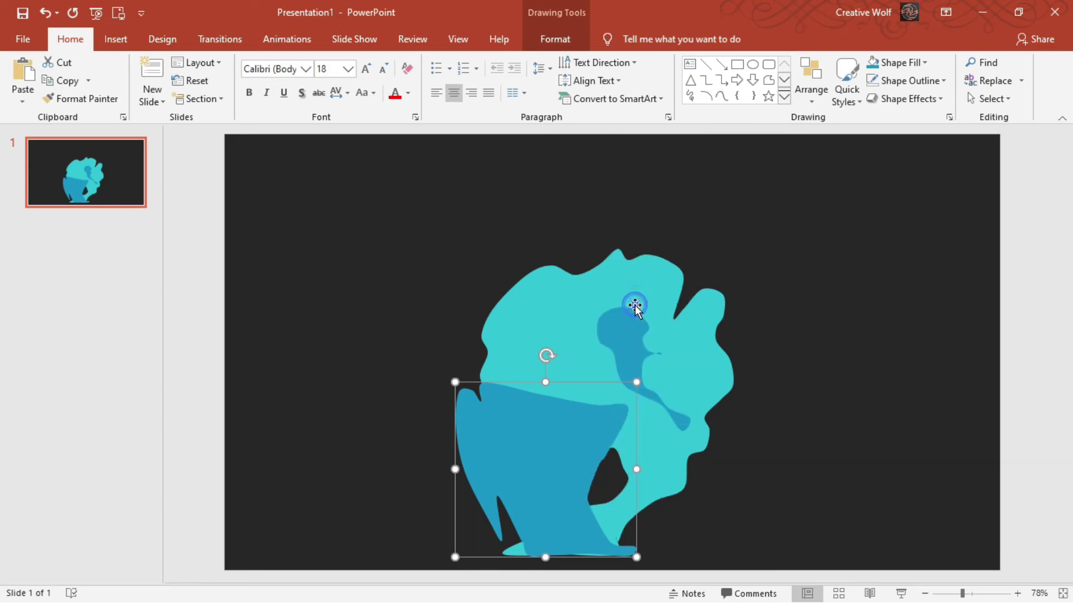
click(771, 289)
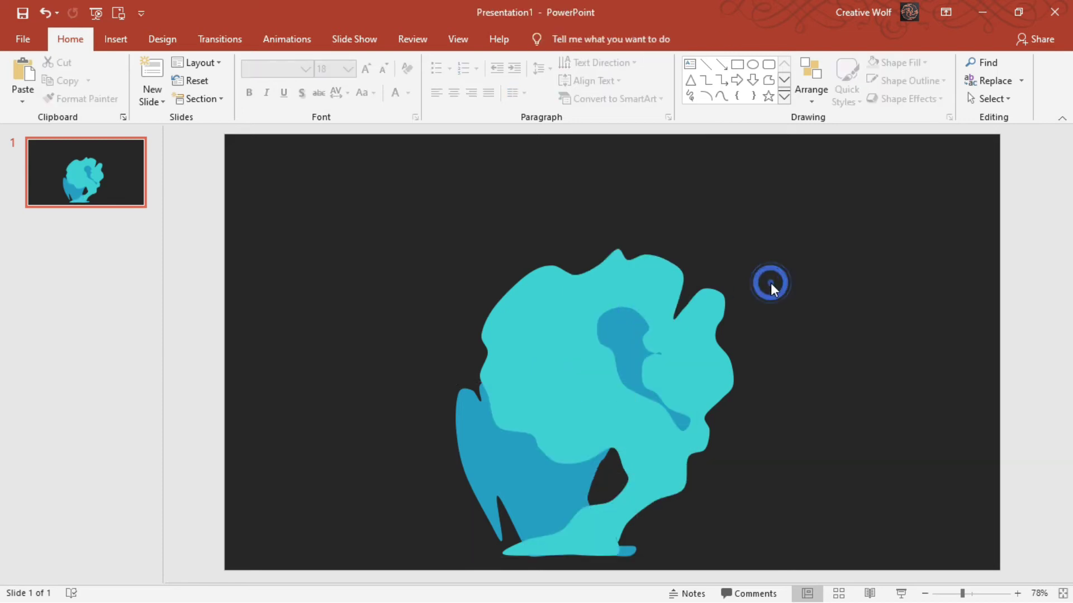
Restore the reference picture, send it to the back, then delete it again
key(ctrl+z)
right_click(771, 245)
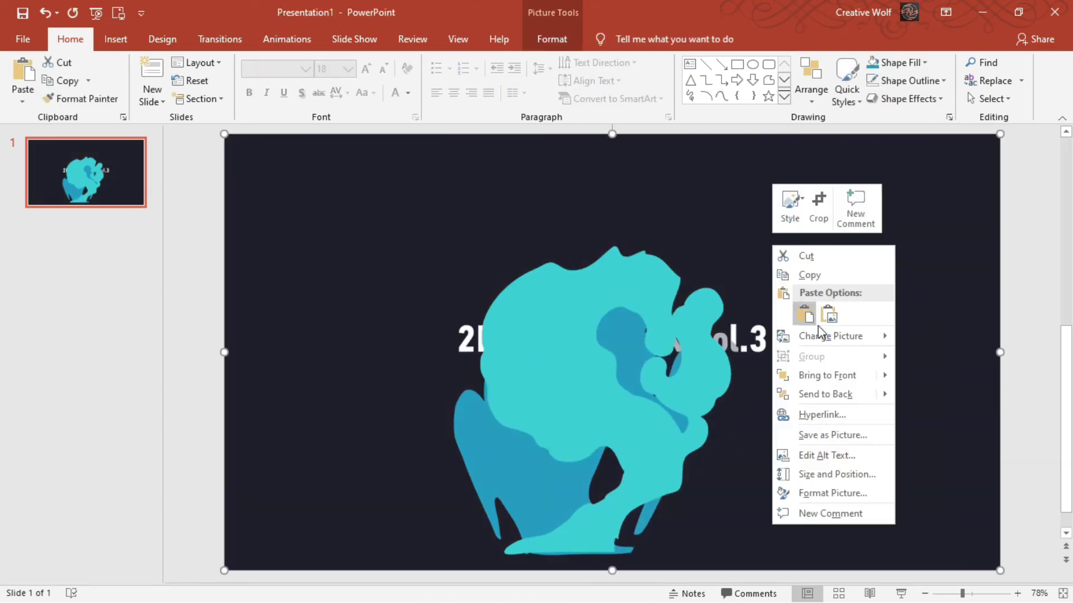
click(813, 391)
drag(797, 315, 1067, 293)
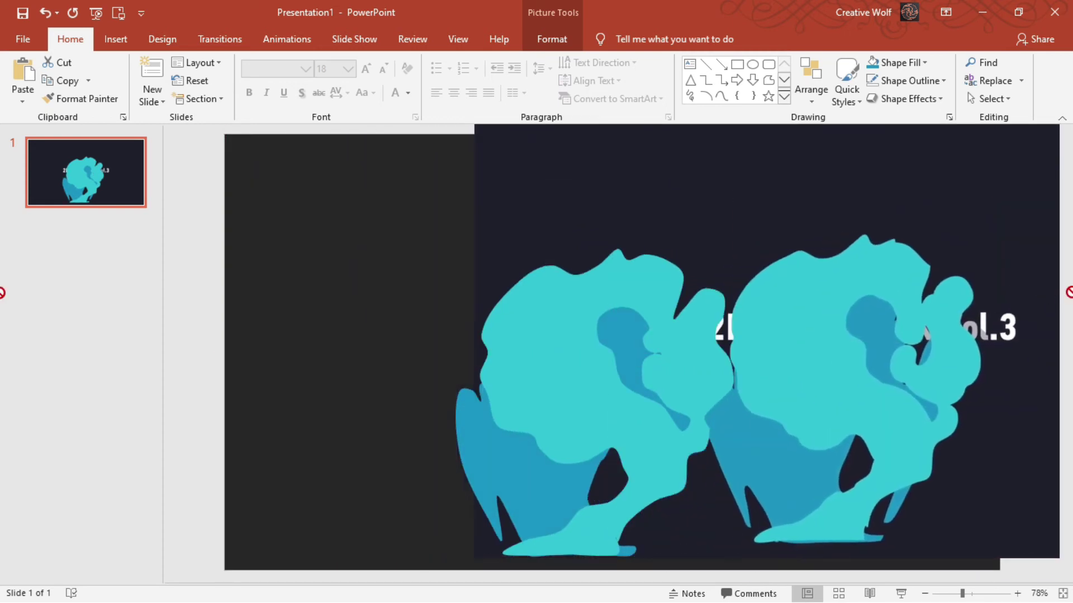
drag(1063, 329, 1013, 298)
key(Escape)
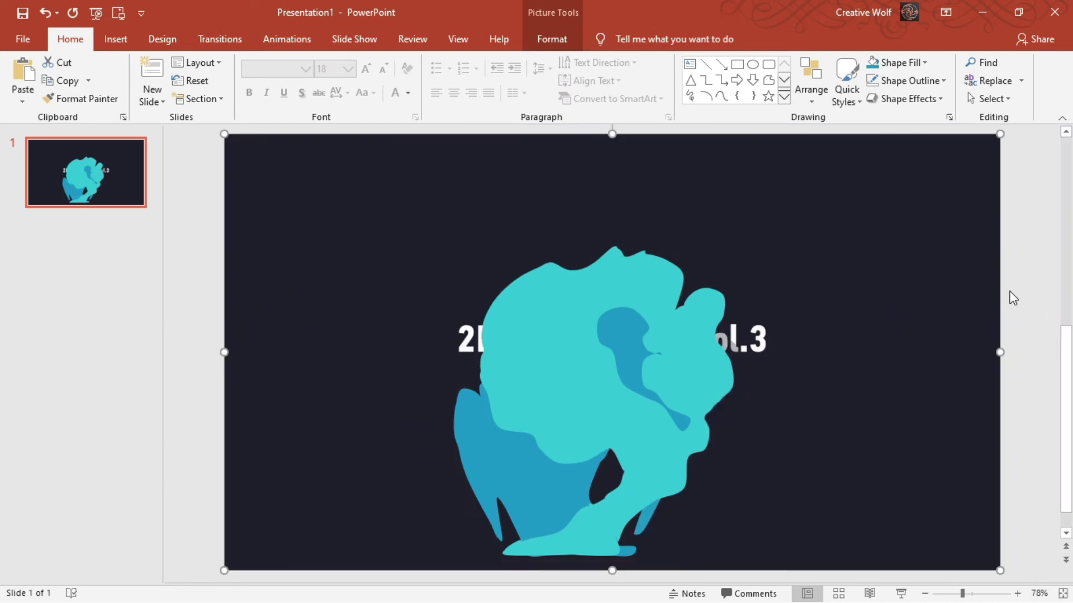
key(Delete)
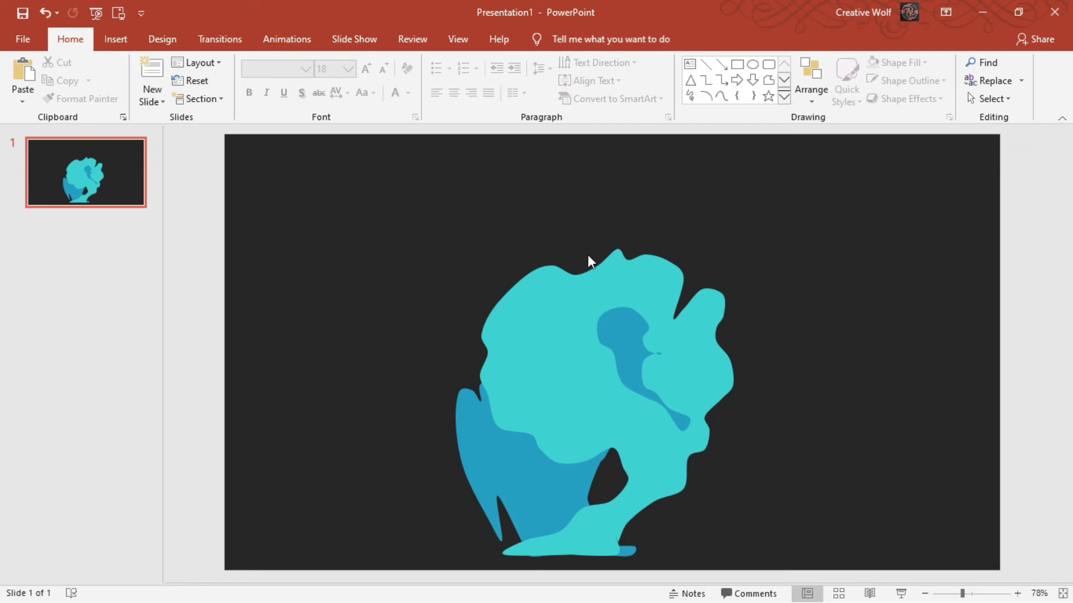
Switch to the 58-slide smoky effect deck and browse the frames up to slide 11
click(978, 11)
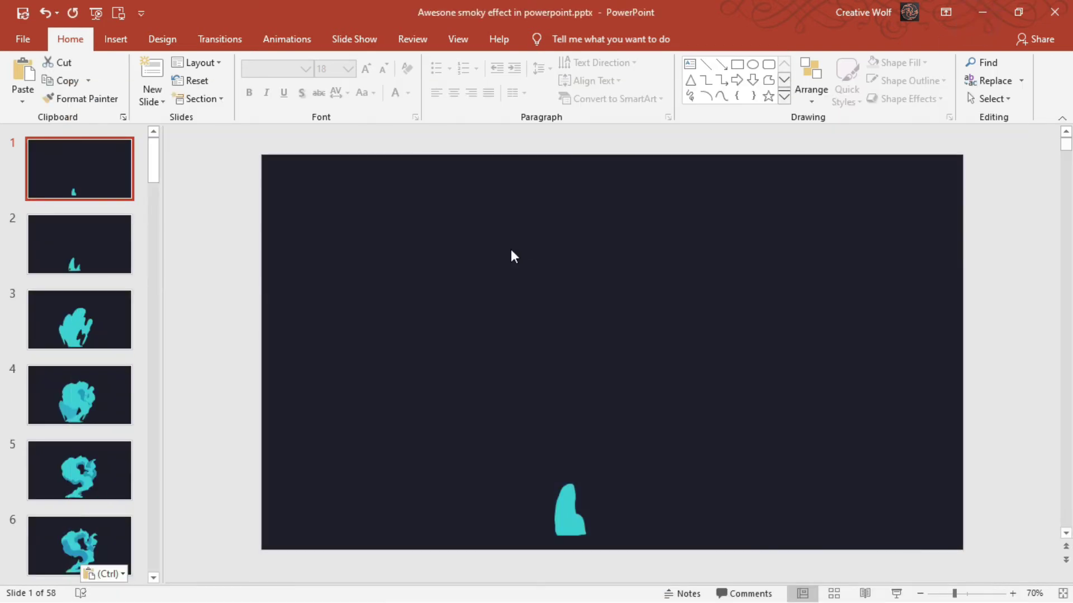
click(73, 252)
click(73, 322)
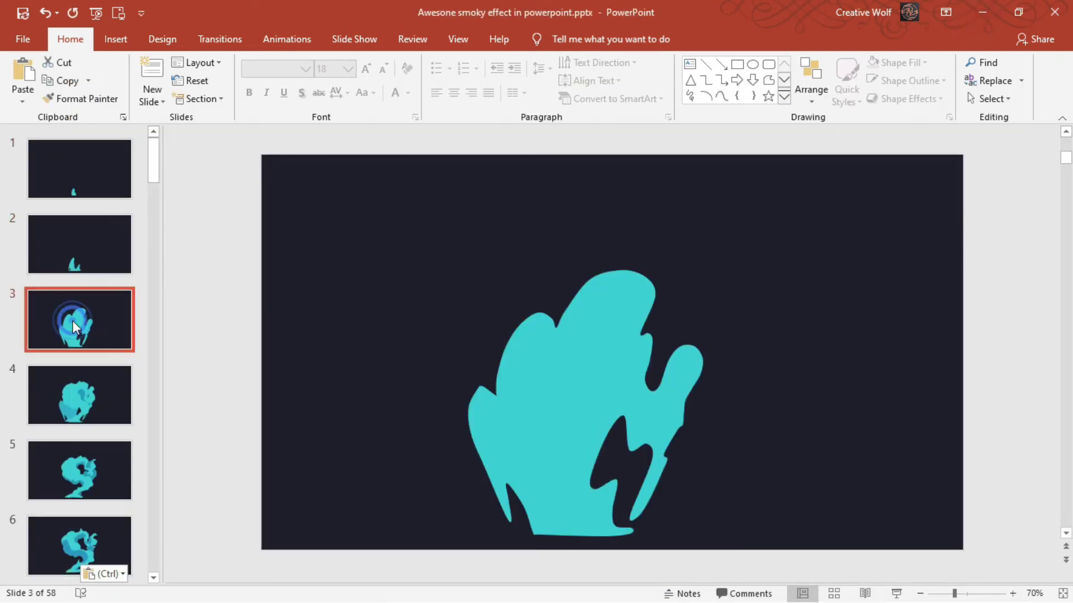
key(Down)
key(Down)
key(Down)
key(Down)
key(Down)
key(Down)
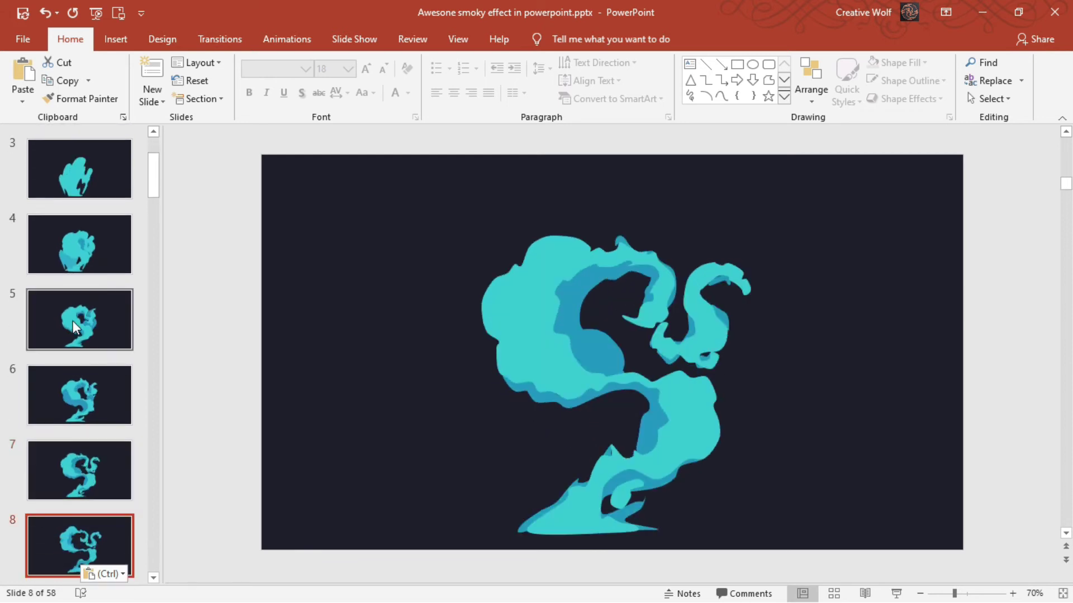
key(Down)
key(Down)
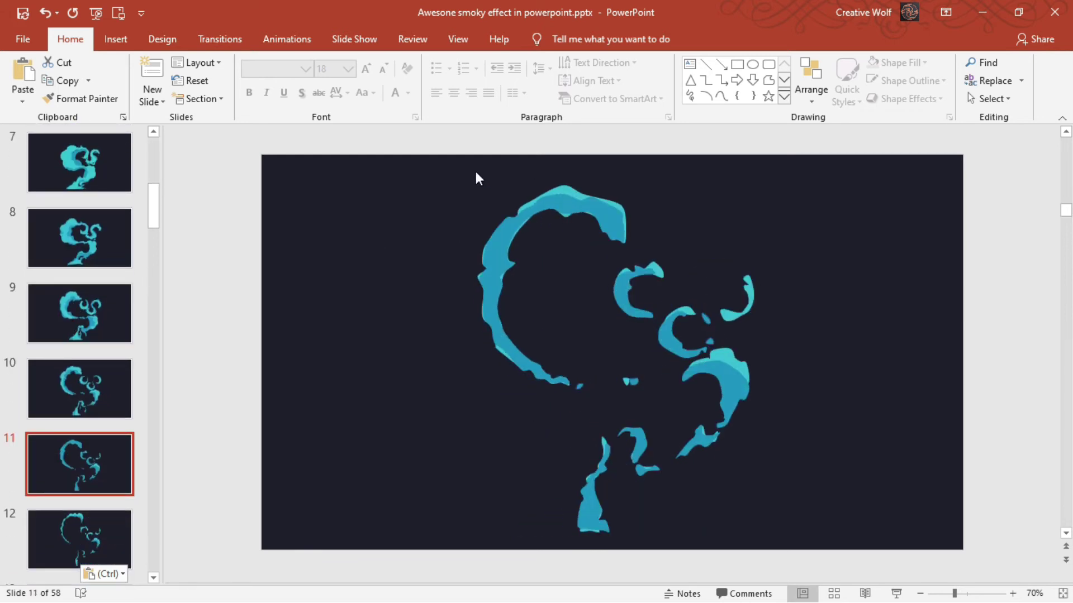
drag(799, 457, 843, 565)
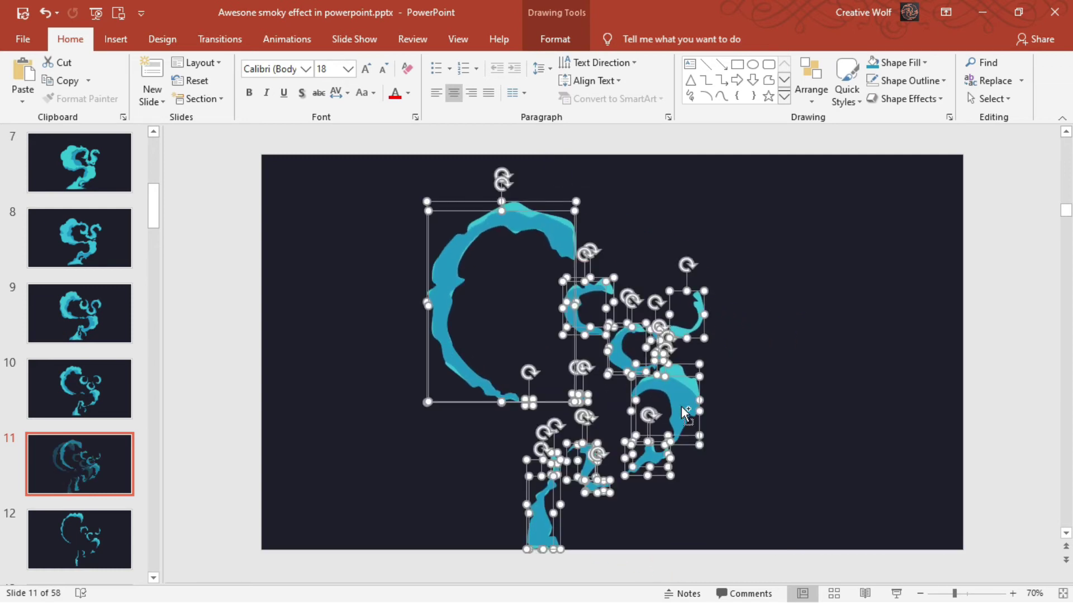
key(ctrl+z)
click(783, 381)
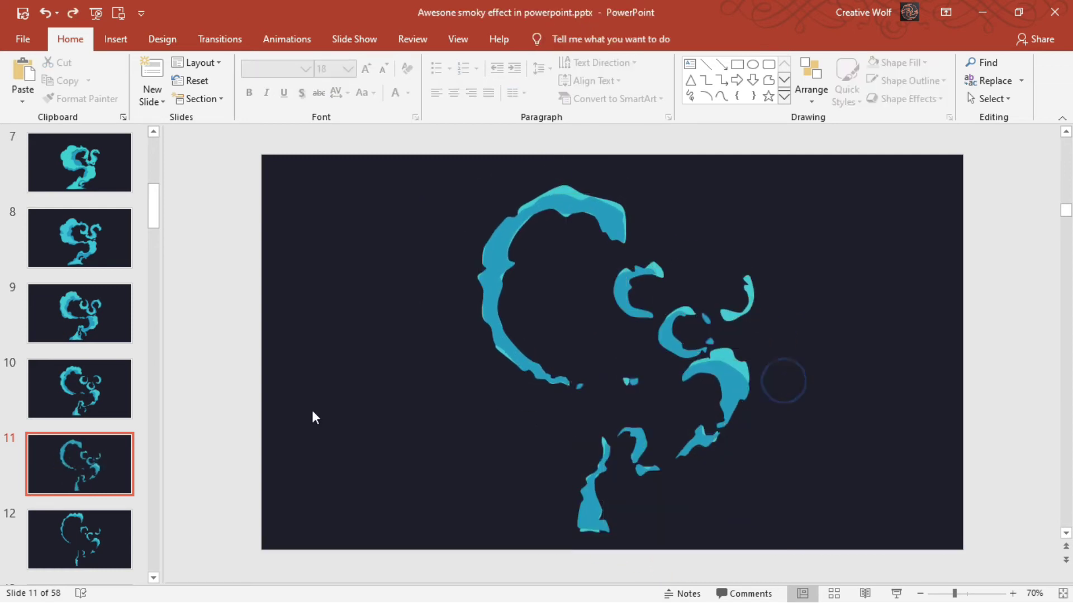
Step down to slide 32 and extend the selection to the last slide, 58
click(92, 460)
key(Down)
key(Down)
key(Down)
key(Down)
key(Down)
key(Down)
key(Down)
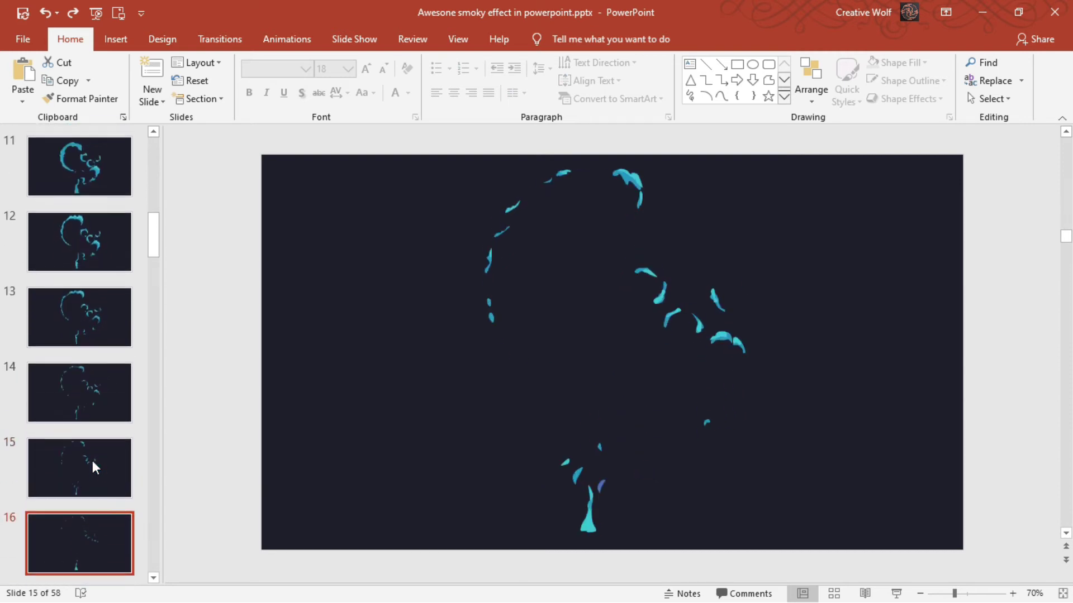
key(Down)
key(Down)
key(Down)
key(Down)
key(Down)
key(Down)
key(Down)
key(Down)
key(Down)
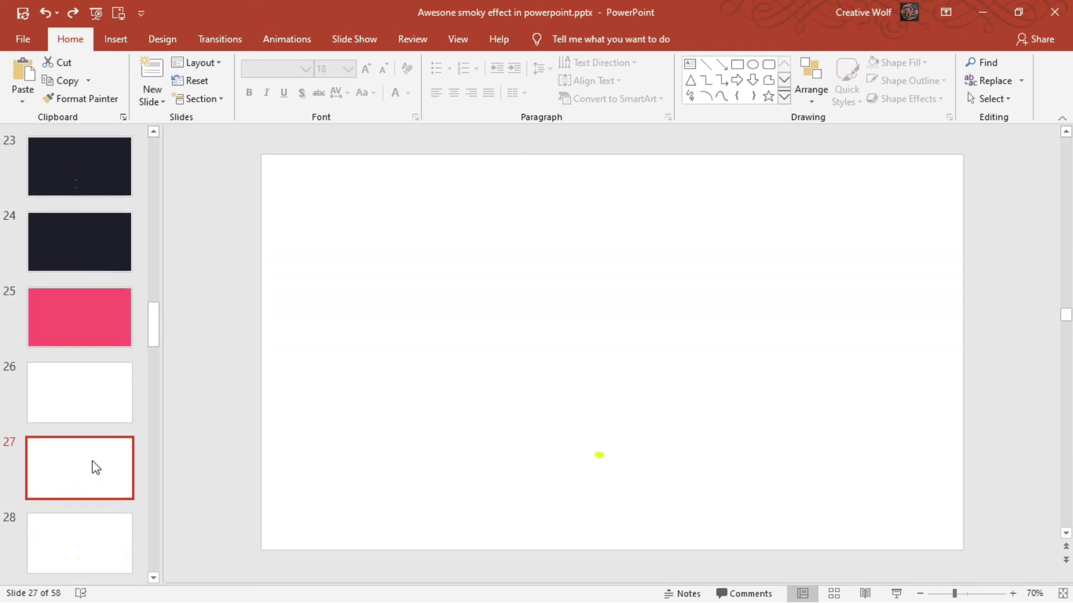
key(Down)
key(Down)
key(Down)
key(Down)
key(Down)
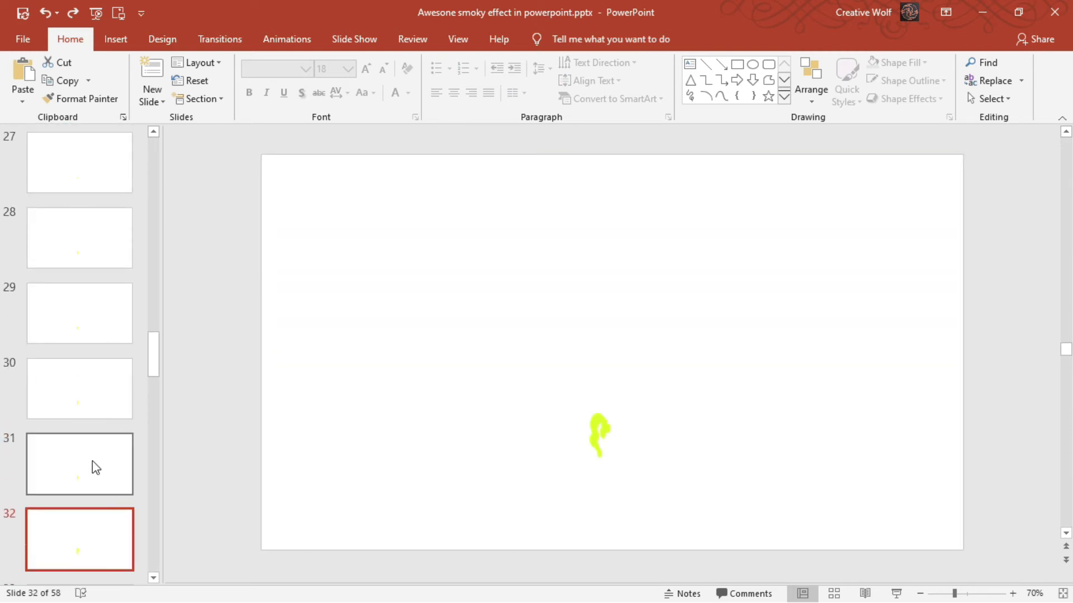
key(shift+End)
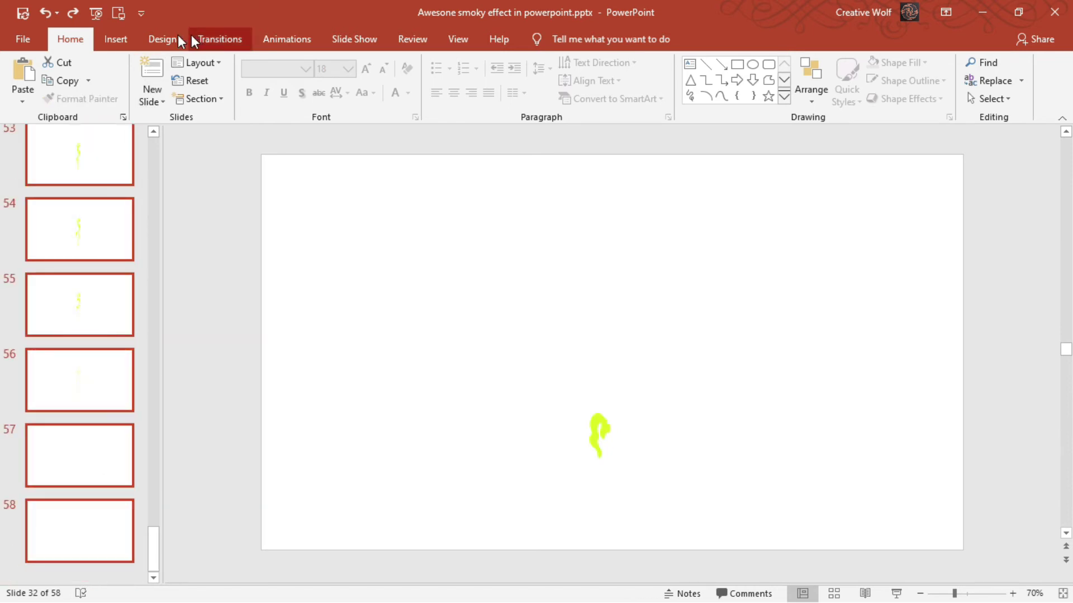
Give the selected slides 32–58 a dark grey theme background colour
click(159, 39)
click(1018, 79)
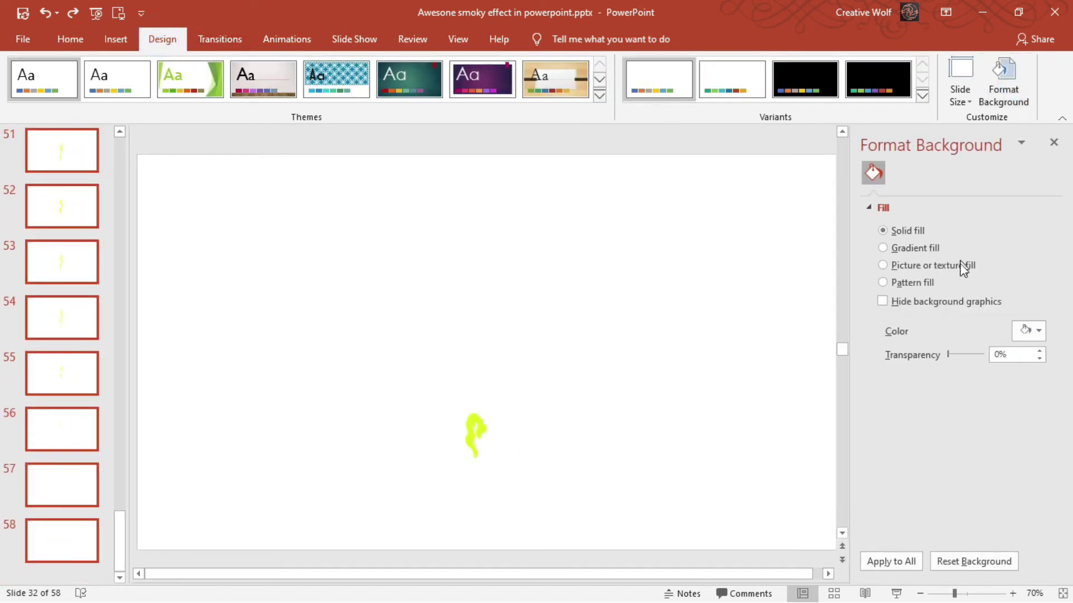
click(1012, 324)
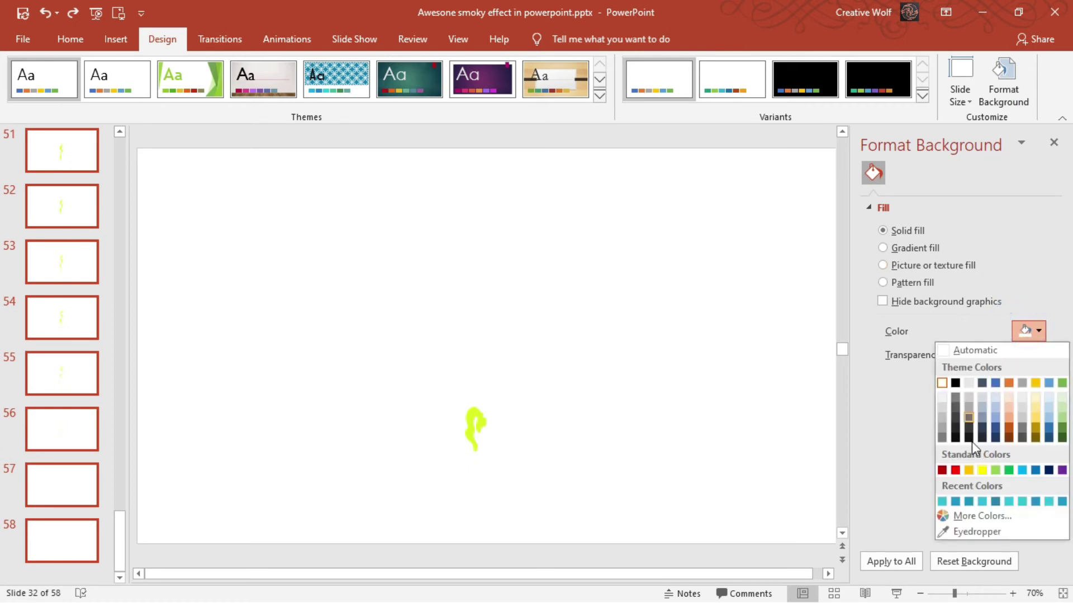
click(956, 428)
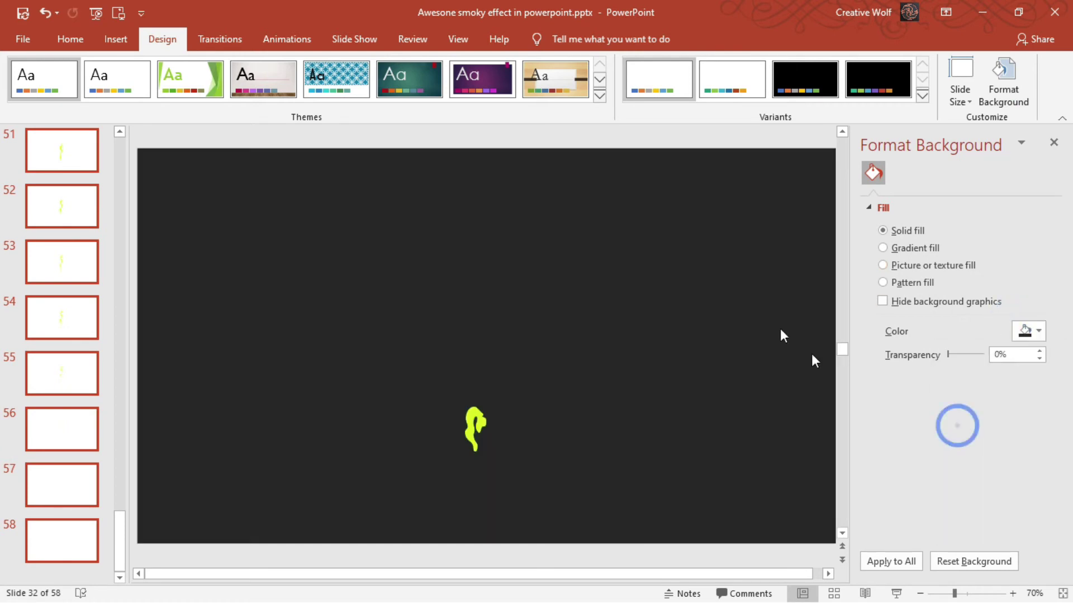
click(1053, 144)
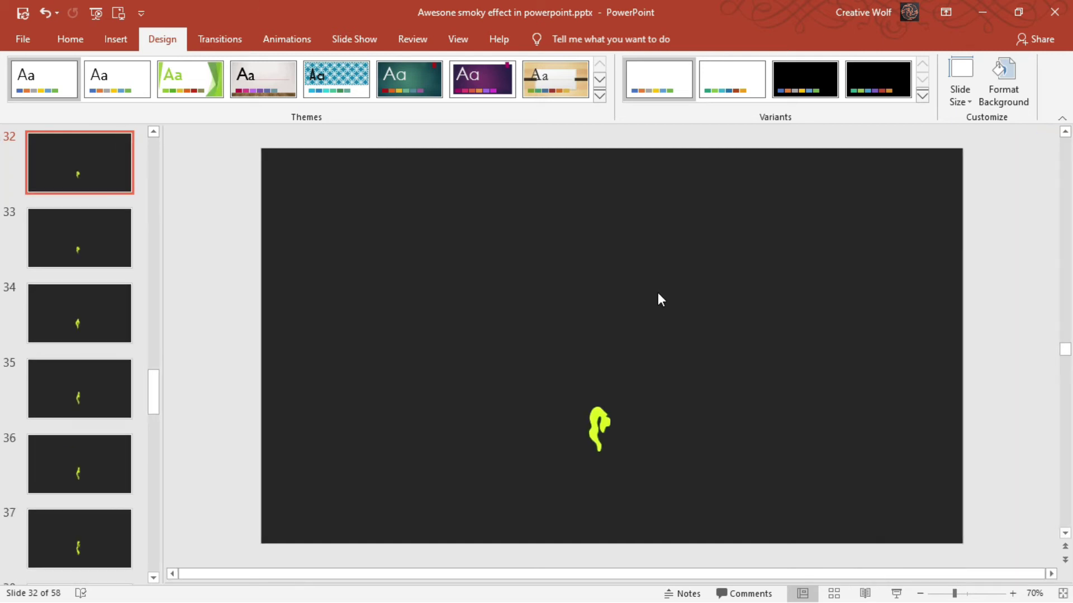
Check slide 34 and the last slides, then return to slide 1
click(79, 317)
key(Down)
key(Down)
key(Down)
key(Down)
key(Down)
key(Down)
key(Down)
key(Down)
key(Down)
key(Down)
key(Down)
key(Down)
key(Down)
key(Down)
key(Down)
key(Down)
key(Down)
key(Down)
key(Down)
key(Down)
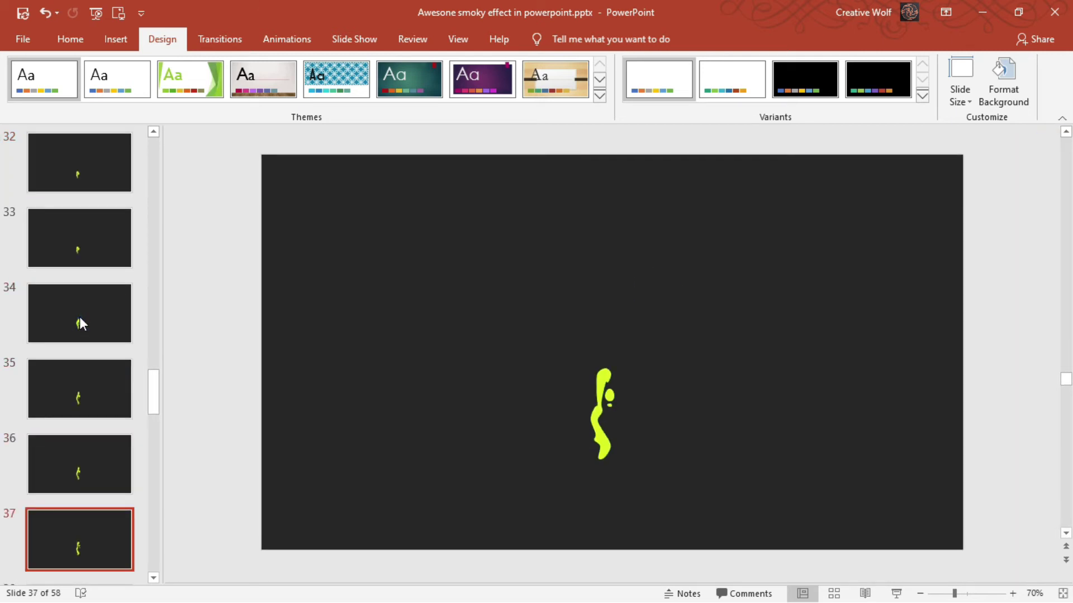
key(Up)
key(Up)
key(Up)
key(Up)
key(Up)
key(Up)
key(Up)
key(Up)
key(Up)
key(Up)
key(Up)
key(Up)
key(Up)
key(Up)
key(Up)
key(Up)
key(Up)
key(Up)
key(Up)
key(Up)
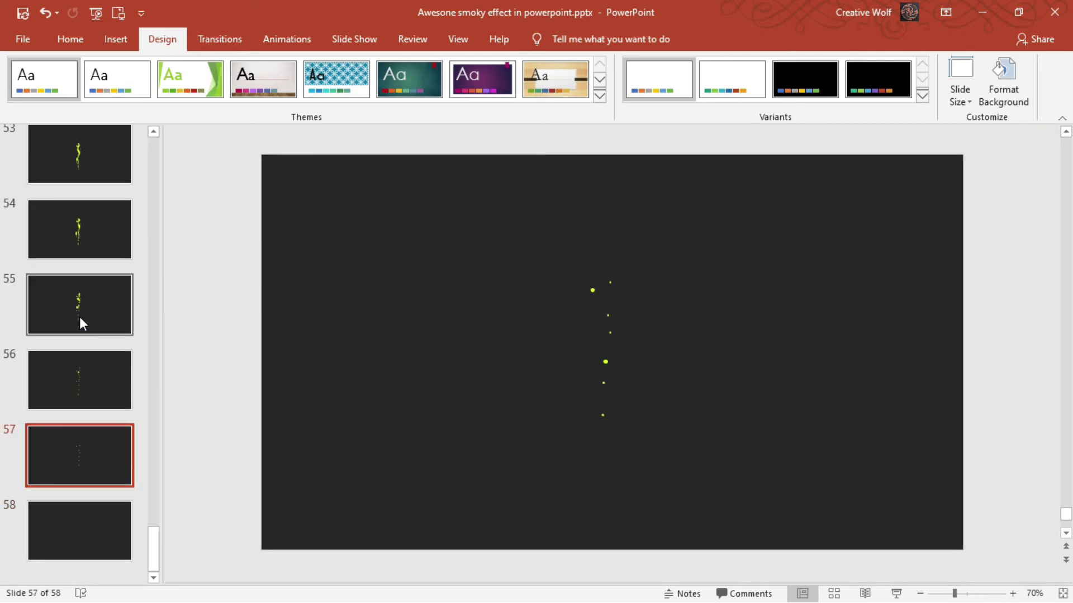
key(Up)
key(Up)
key(Up)
key(Up)
key(Up)
key(Up)
key(Up)
key(Up)
key(Up)
key(Up)
key(Up)
key(Up)
key(Up)
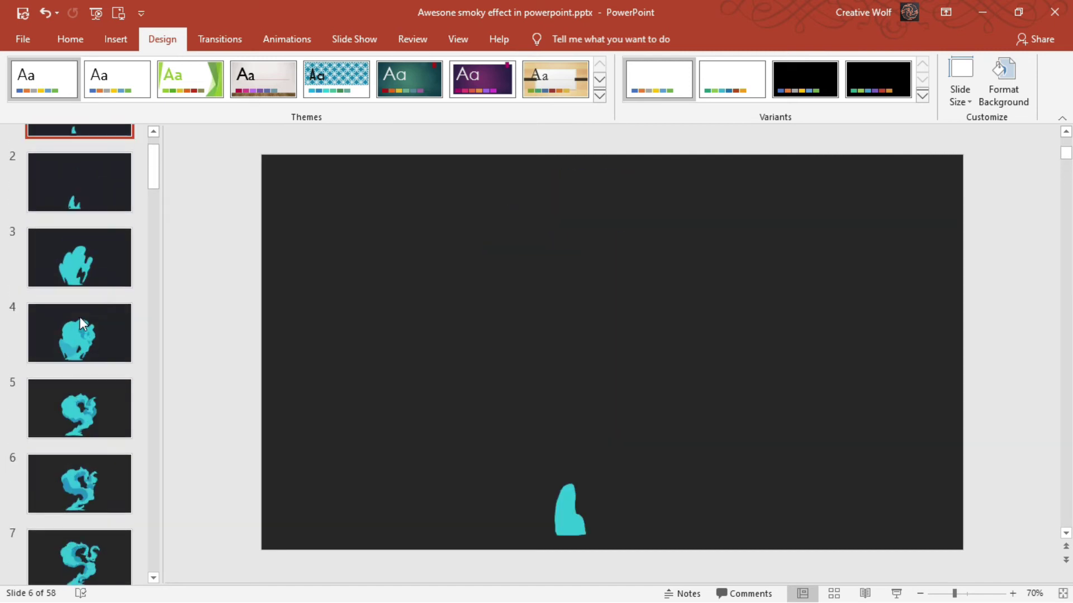
Give slide 1 a 00.01 transition duration and automatic advance after 00:00.00
click(76, 39)
click(232, 37)
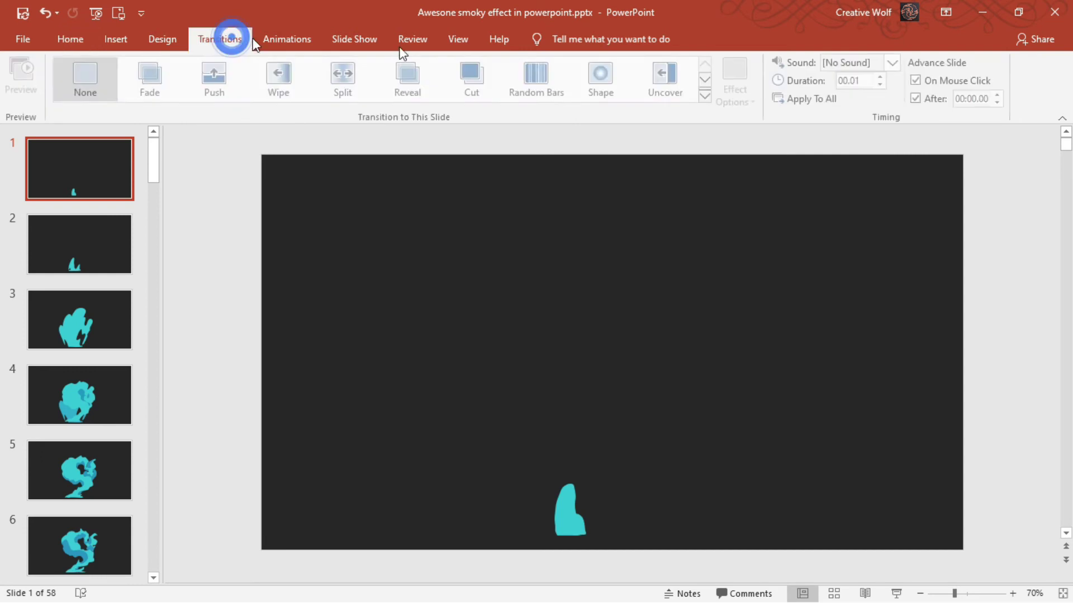
double_click(848, 80)
text(0)
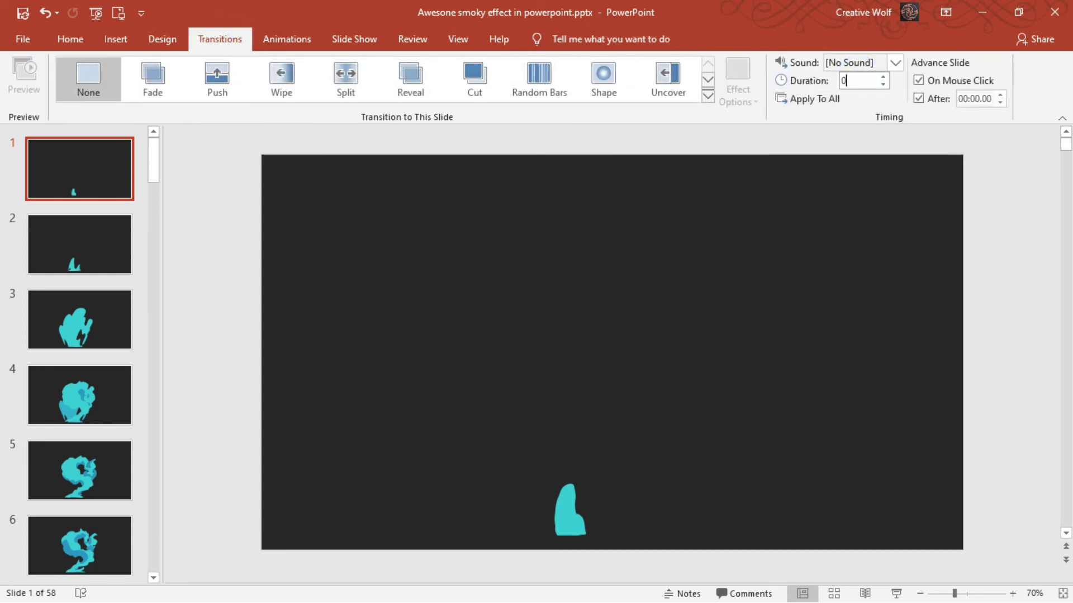
click(890, 117)
click(931, 101)
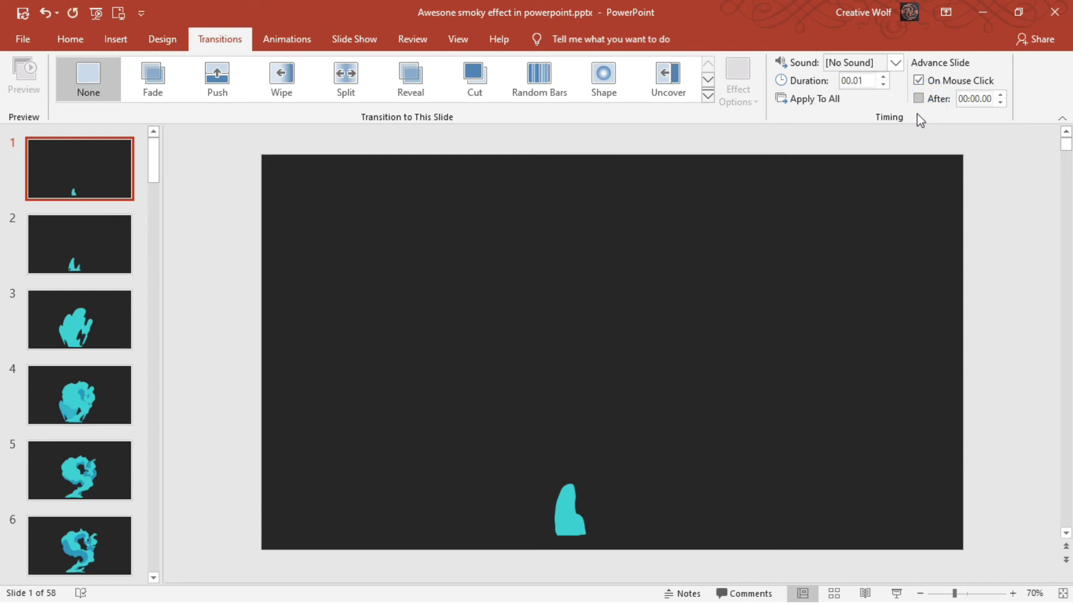
click(924, 100)
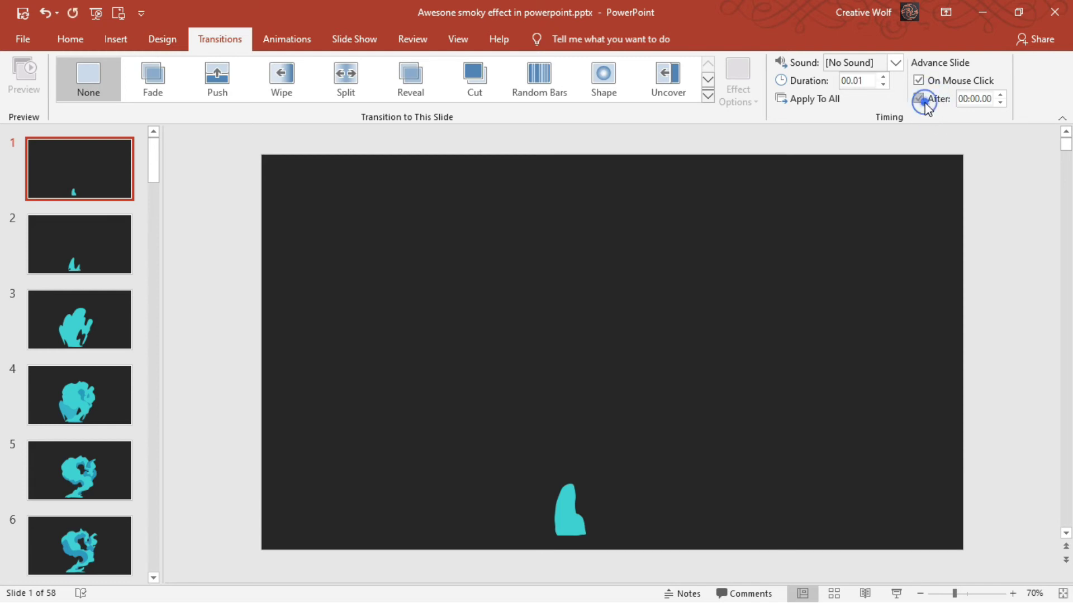
click(826, 178)
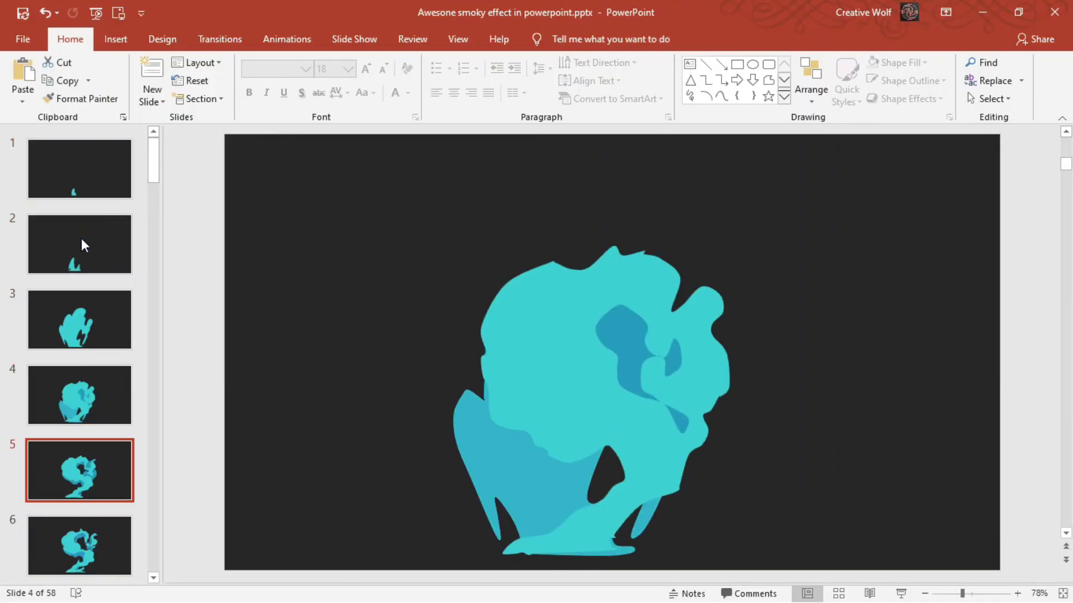
key(Down)
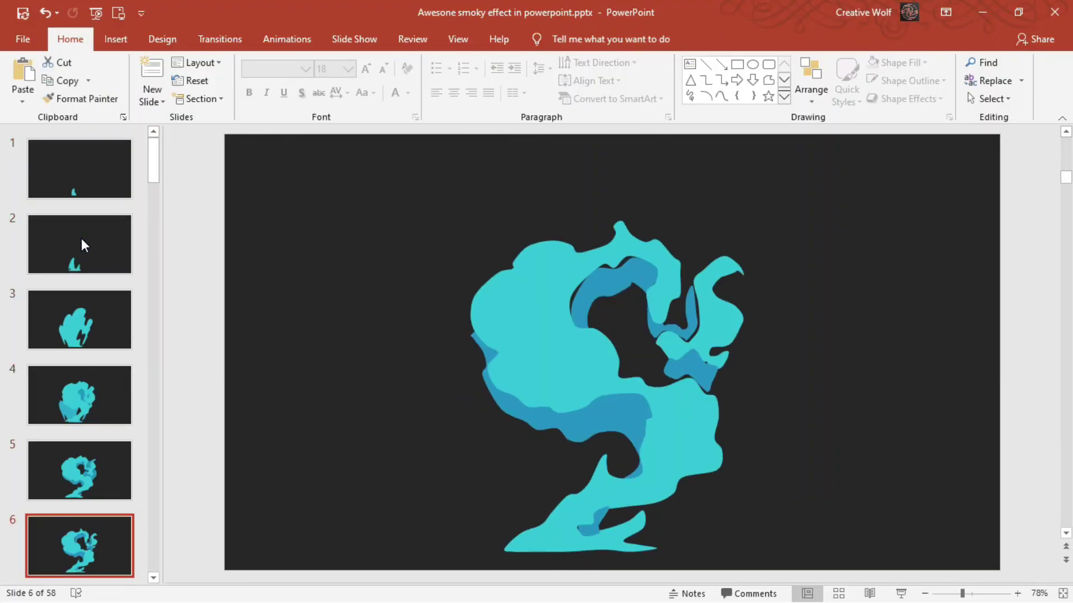
drag(448, 279, 933, 458)
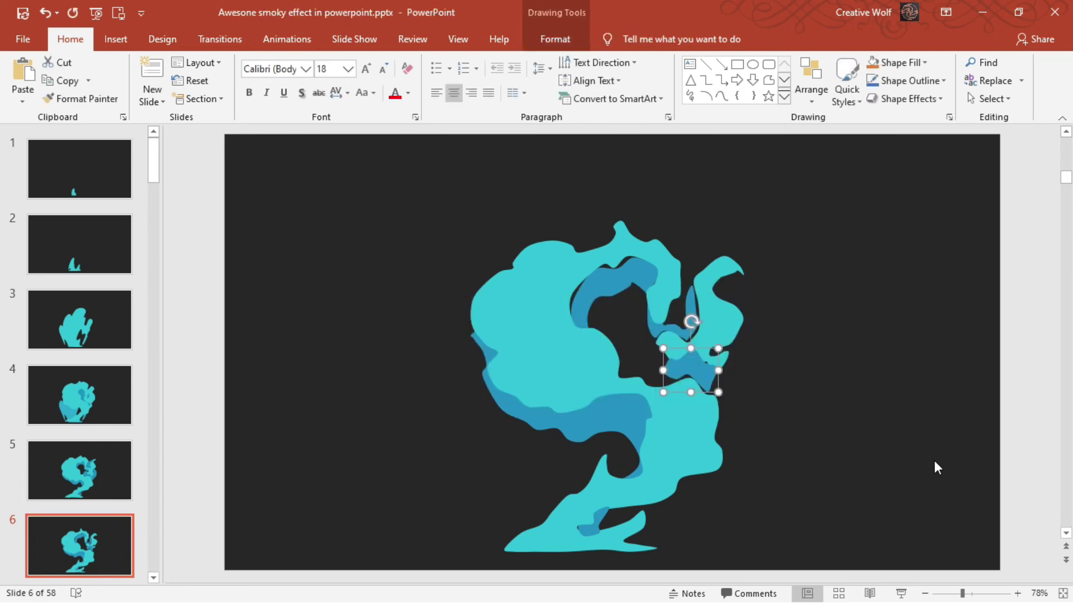
click(934, 460)
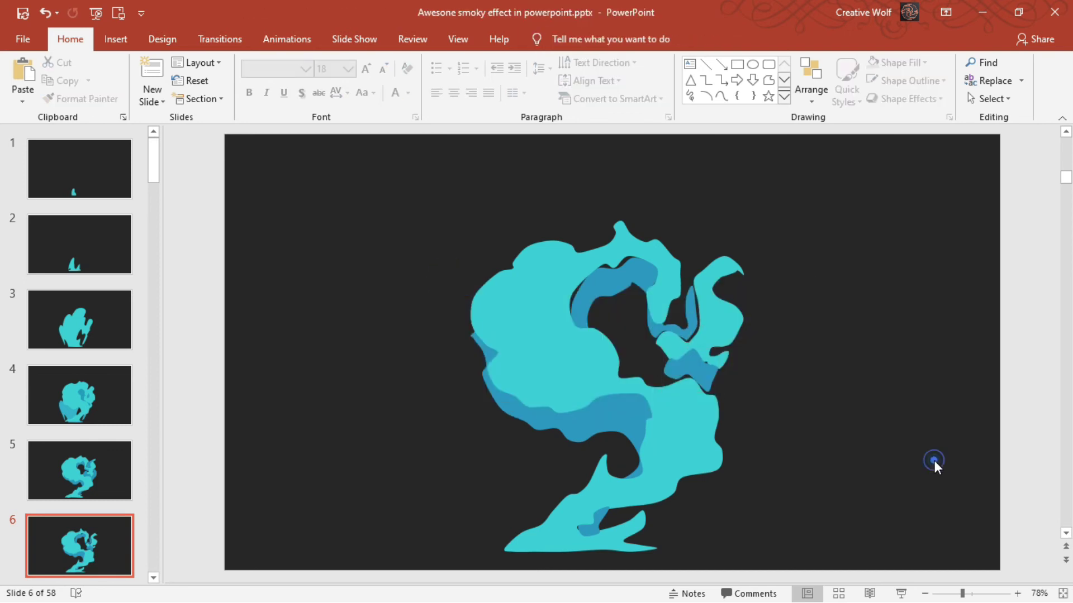
click(1012, 593)
click(1013, 594)
click(1013, 594)
click(1013, 593)
click(1012, 593)
click(1013, 593)
click(1013, 593)
click(1013, 594)
click(1013, 593)
click(1013, 593)
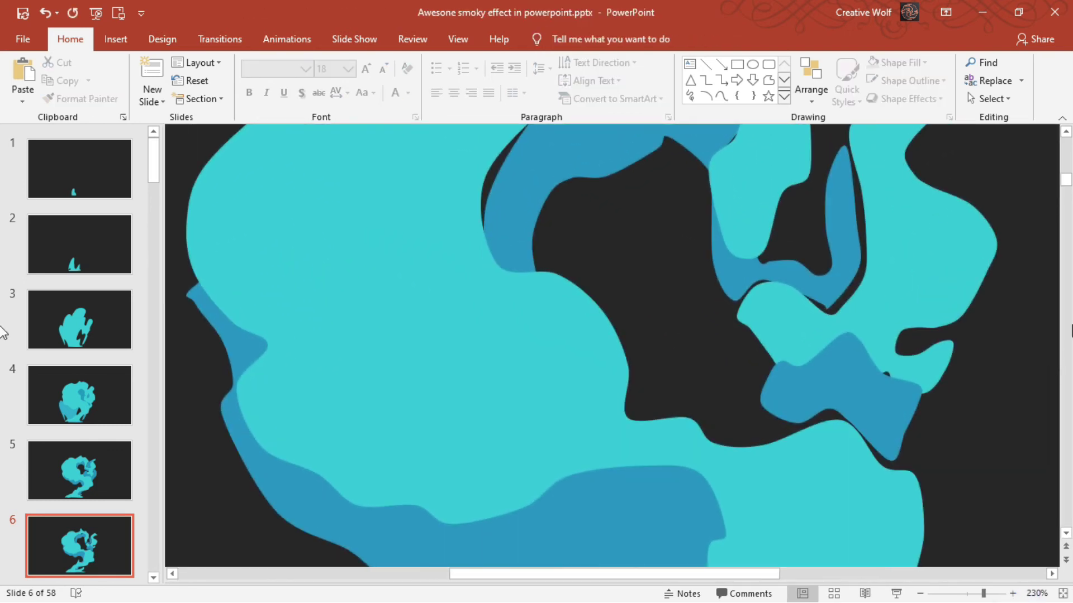
click(1066, 133)
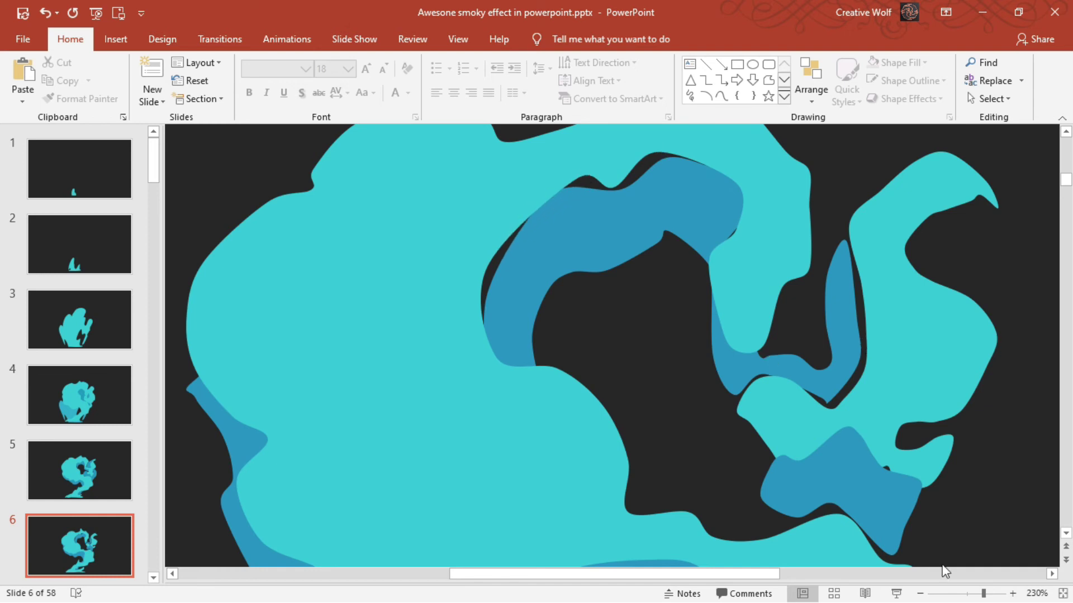
click(920, 594)
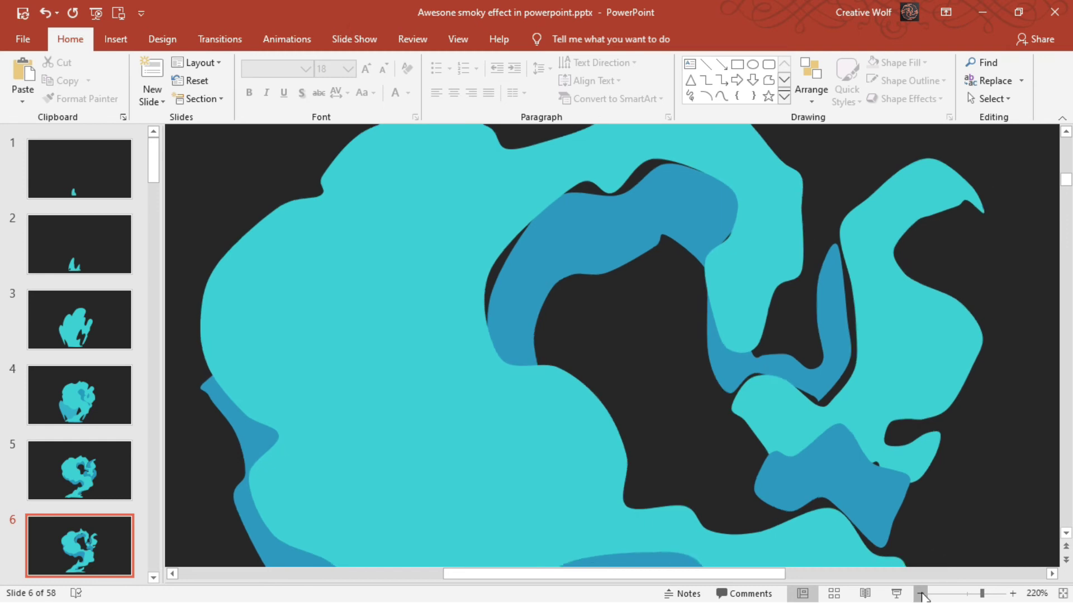
scroll(921, 597, down, 10)
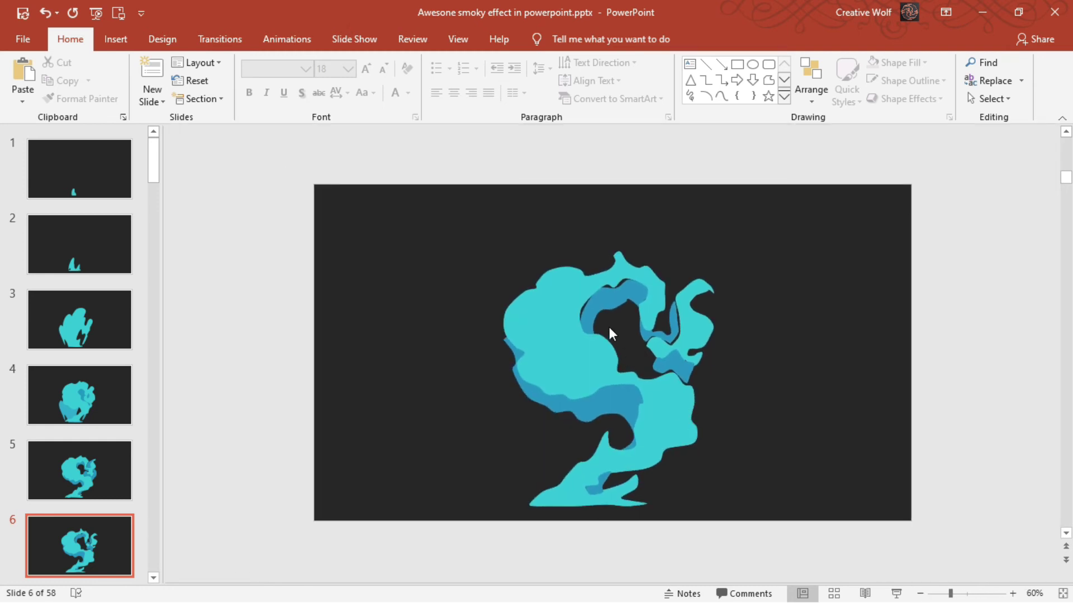
Give the inner smoke shape a solid outline in blue sampled from the smoke
right_click(608, 306)
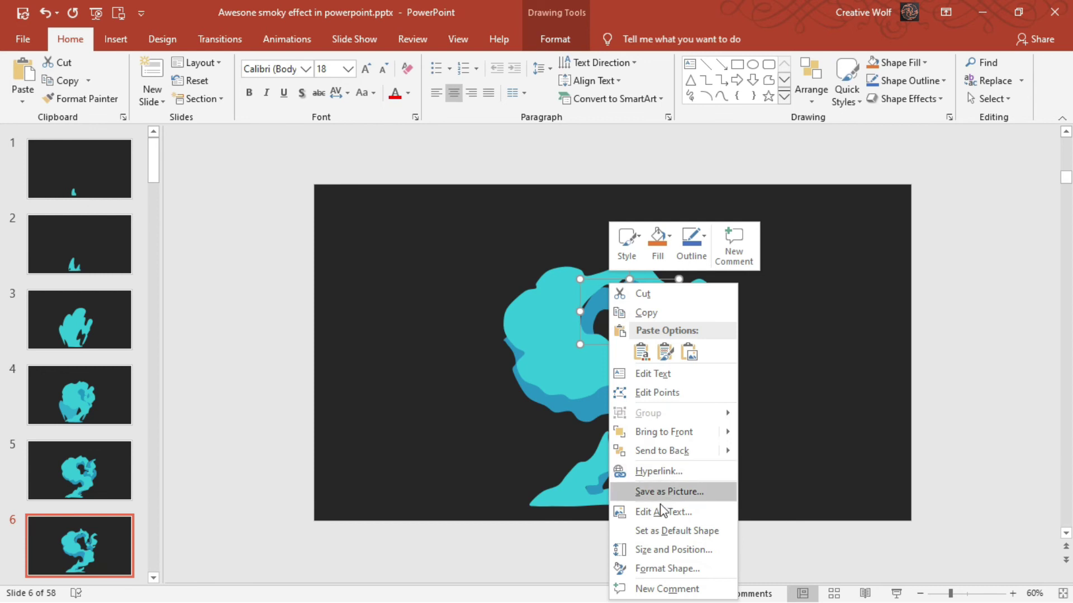
click(644, 566)
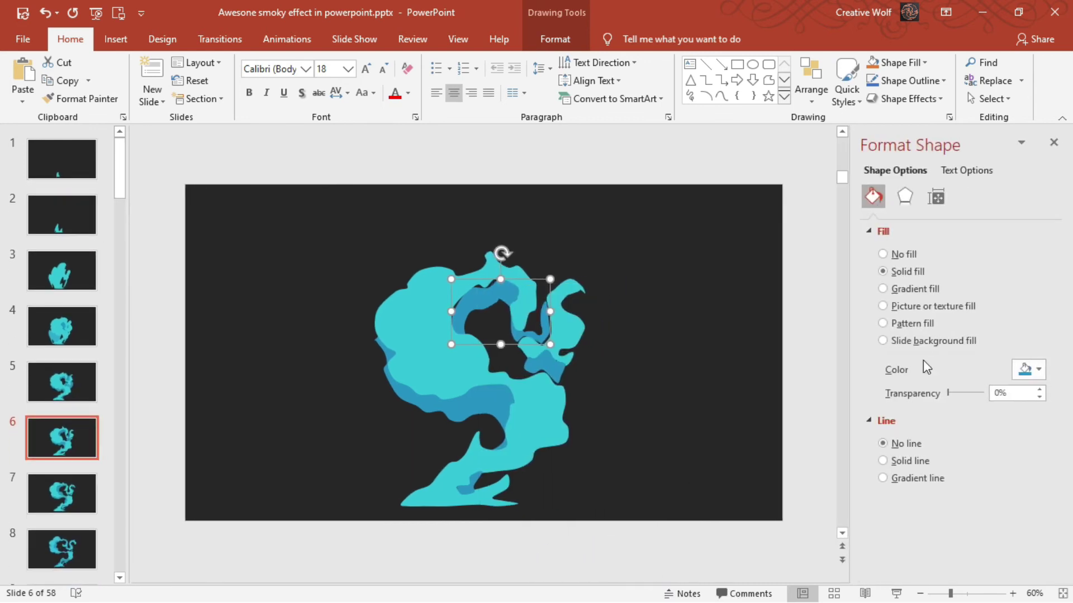
click(905, 464)
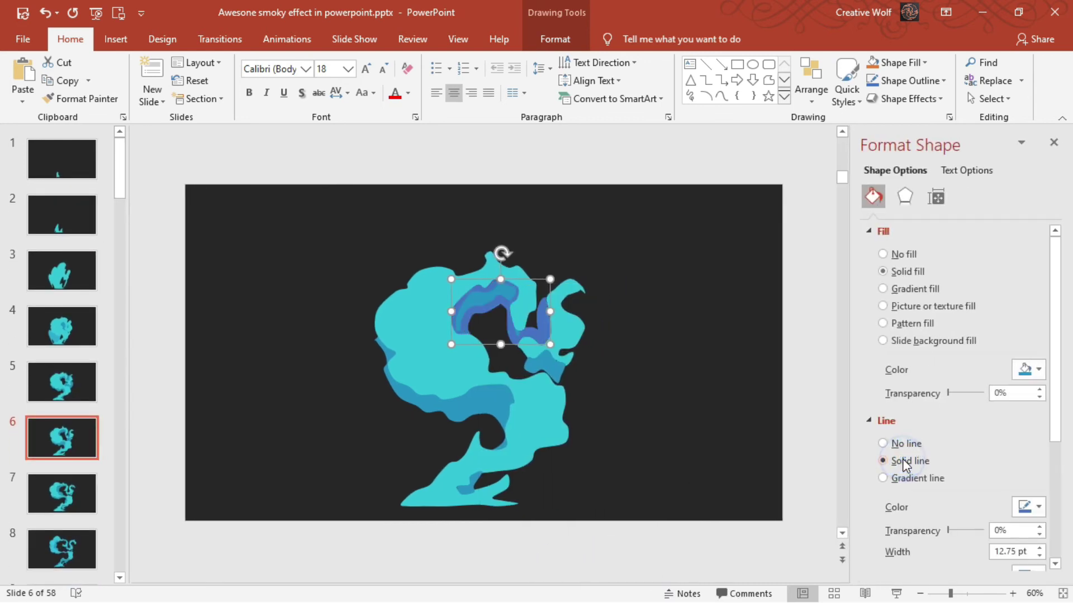
click(1031, 508)
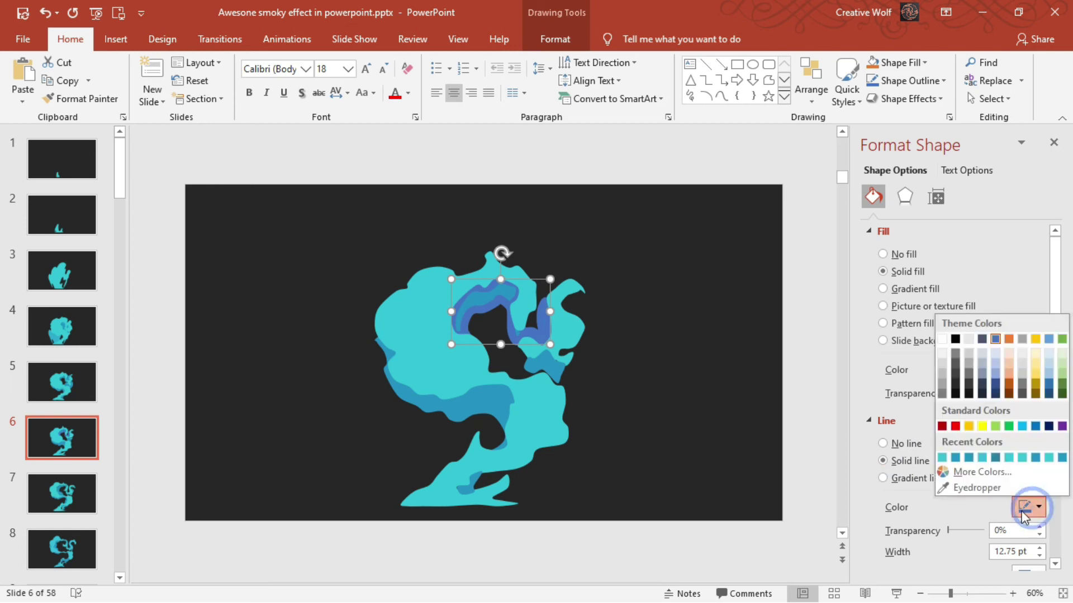
click(1003, 491)
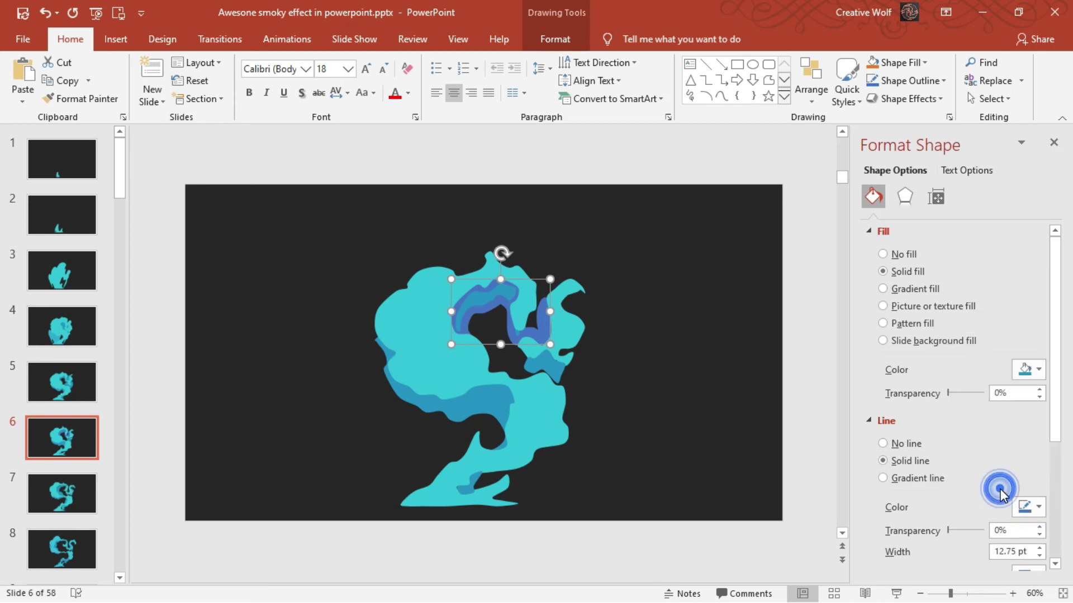
click(481, 297)
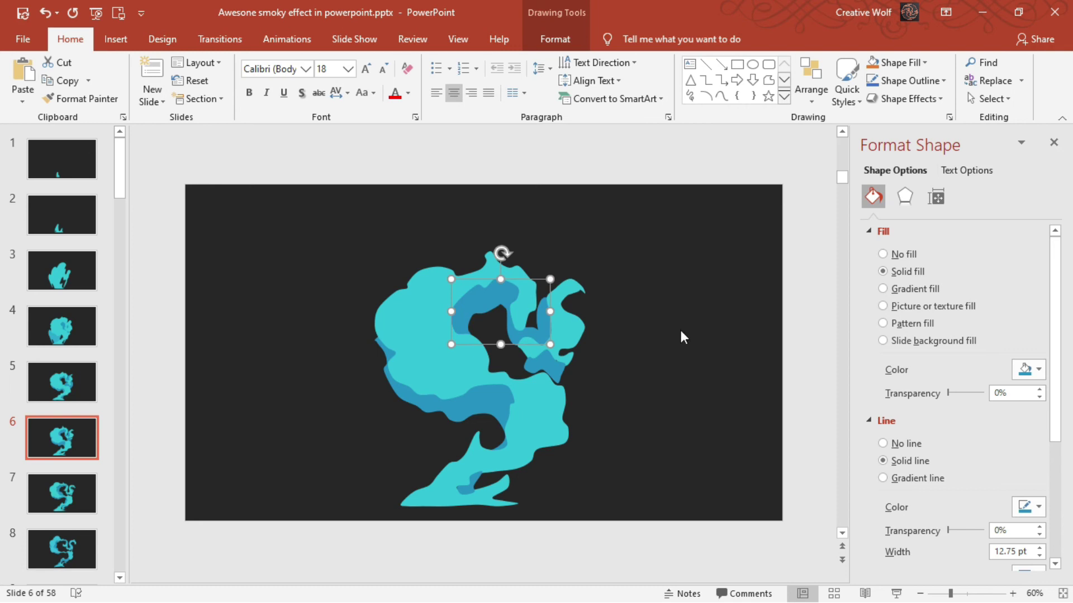
Set the inner shape's outline width to about 11.25 pt
click(1039, 557)
click(1039, 556)
click(1039, 556)
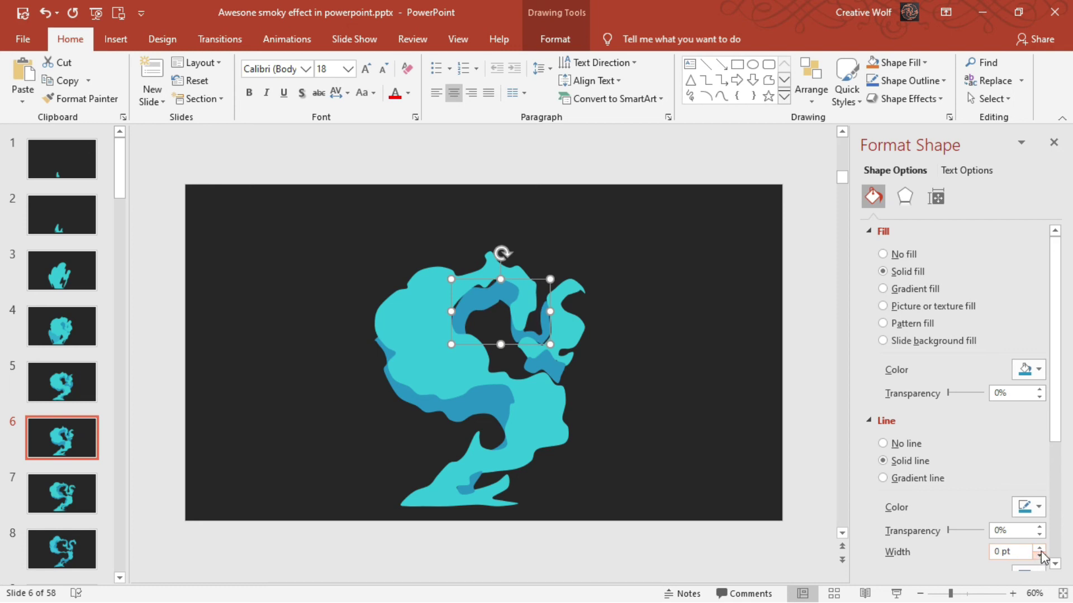
click(1040, 548)
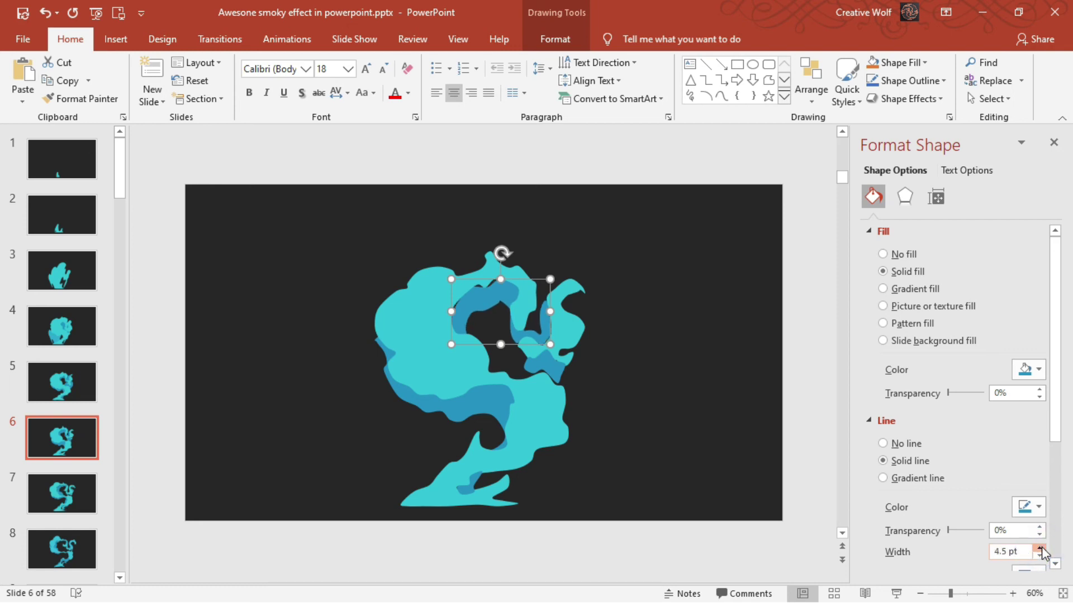
click(1039, 549)
click(1039, 549)
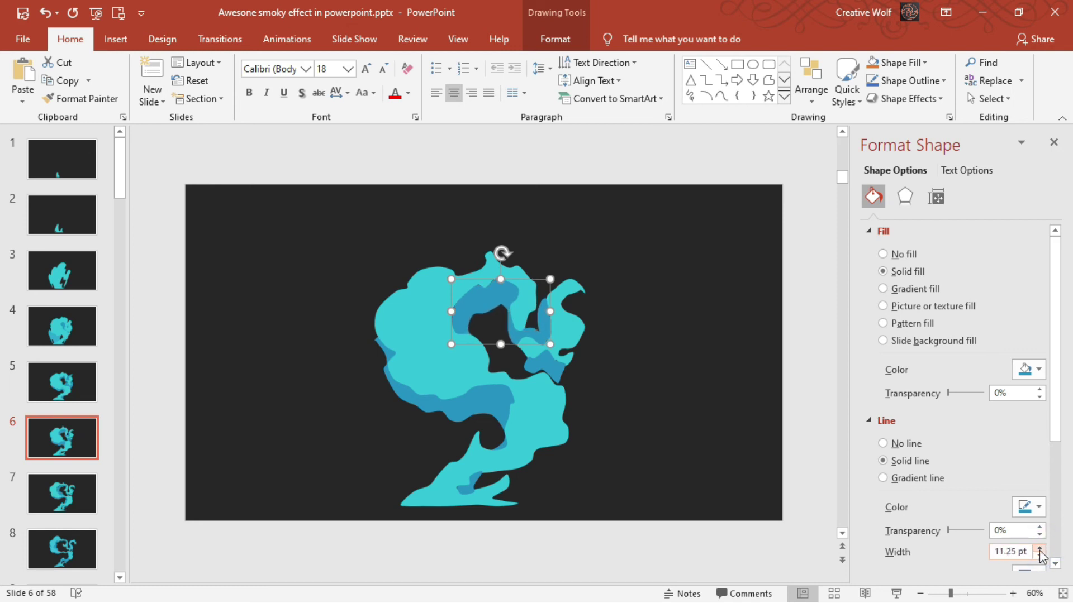
Give the small blue piece on the right a 9 pt solid outline
click(555, 372)
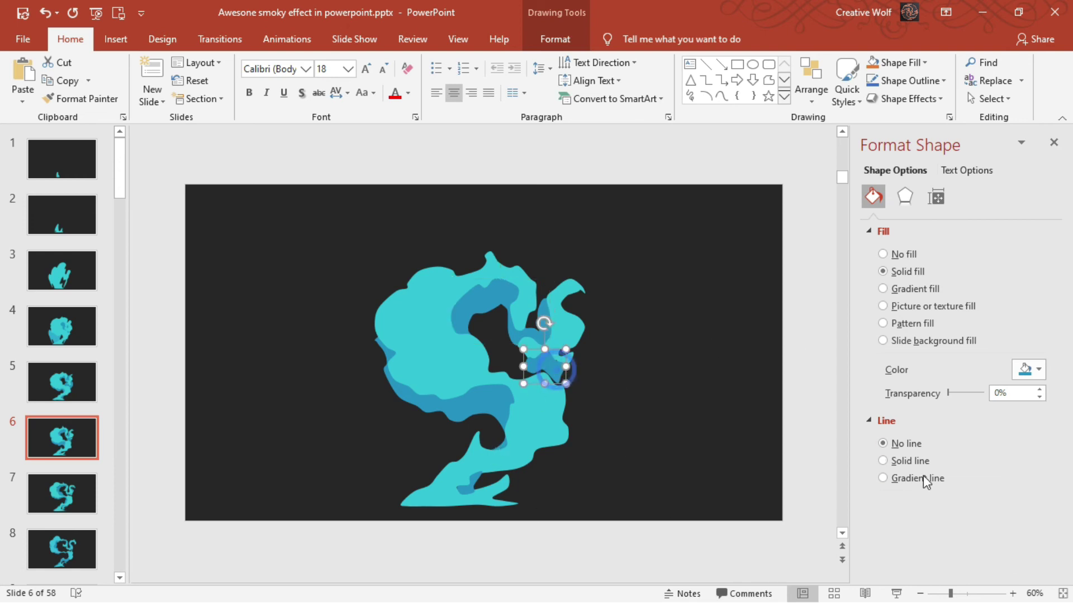
click(914, 465)
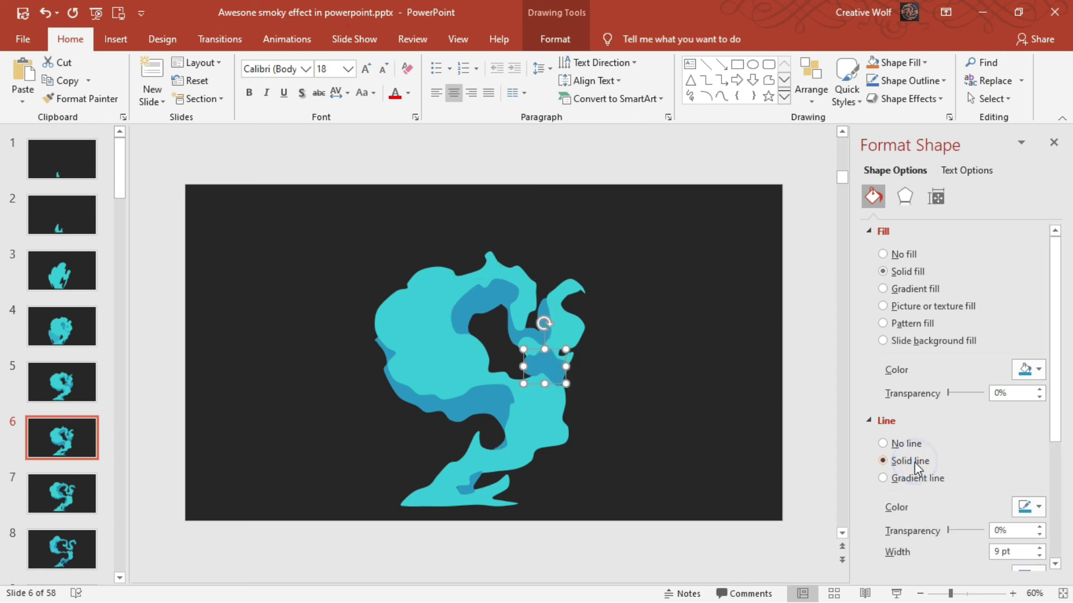
click(641, 471)
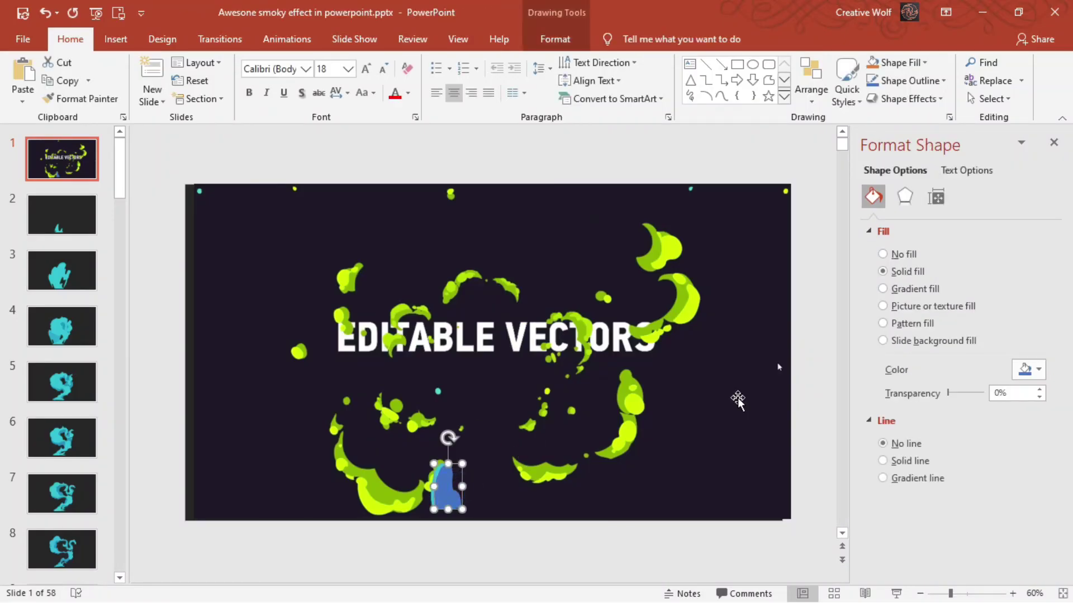
Fill the traced shape with eyedropper-sampled cyan and drag a copy beside it
click(1029, 370)
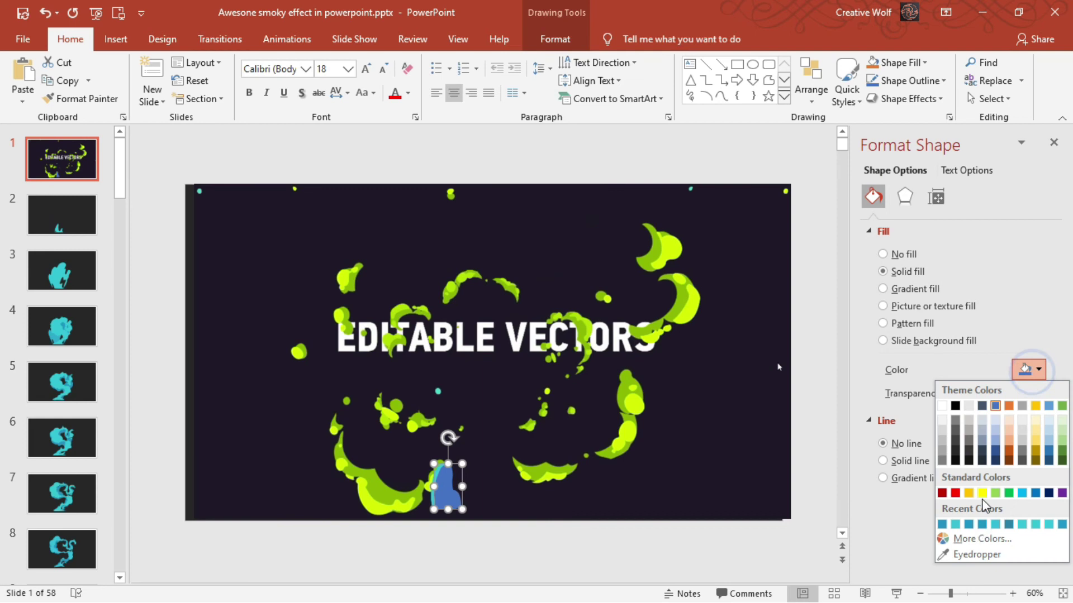
click(974, 554)
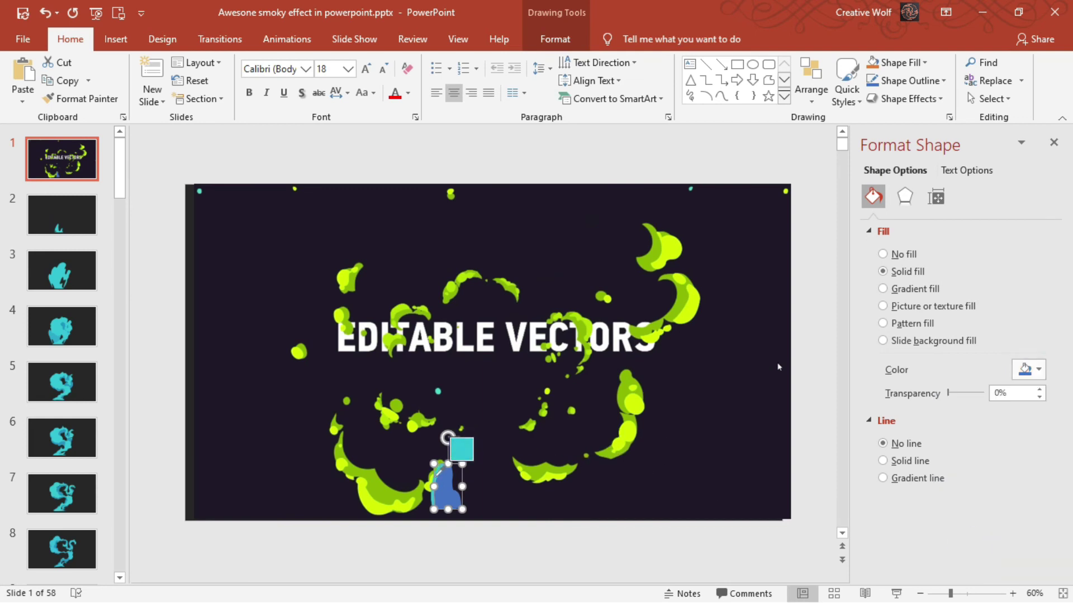
click(437, 475)
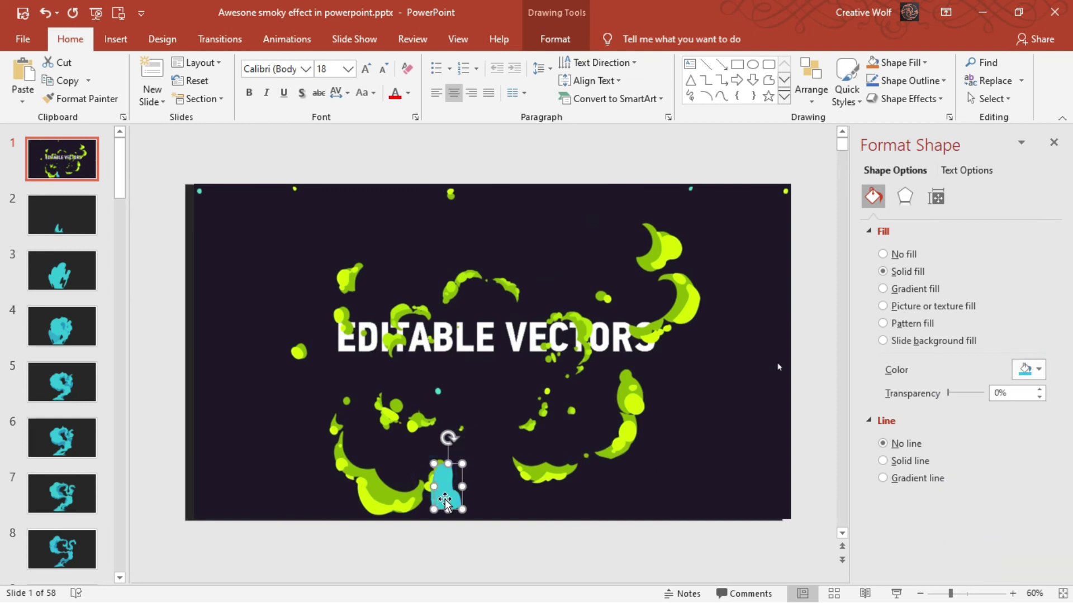
drag(446, 500, 468, 497)
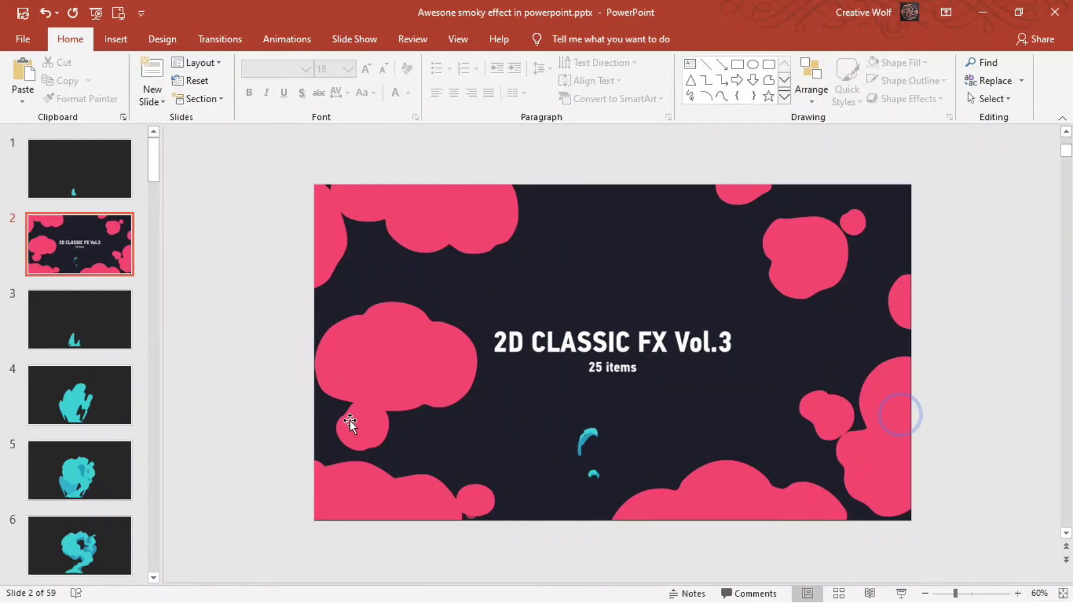
Select slide 2, zoom in to 160% and scroll down to its small cyan wisps
click(88, 379)
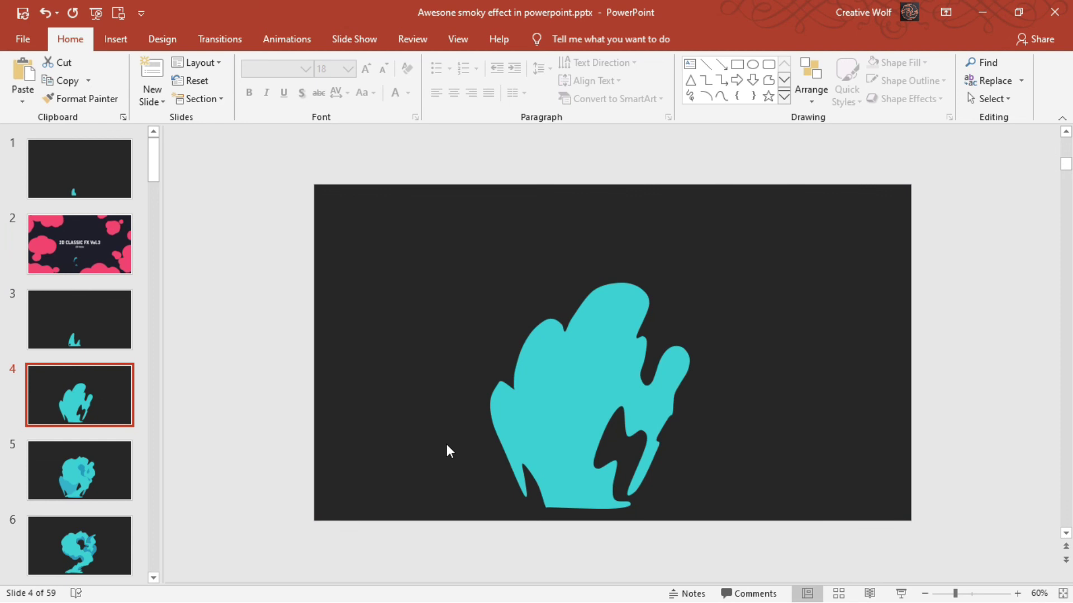
click(72, 270)
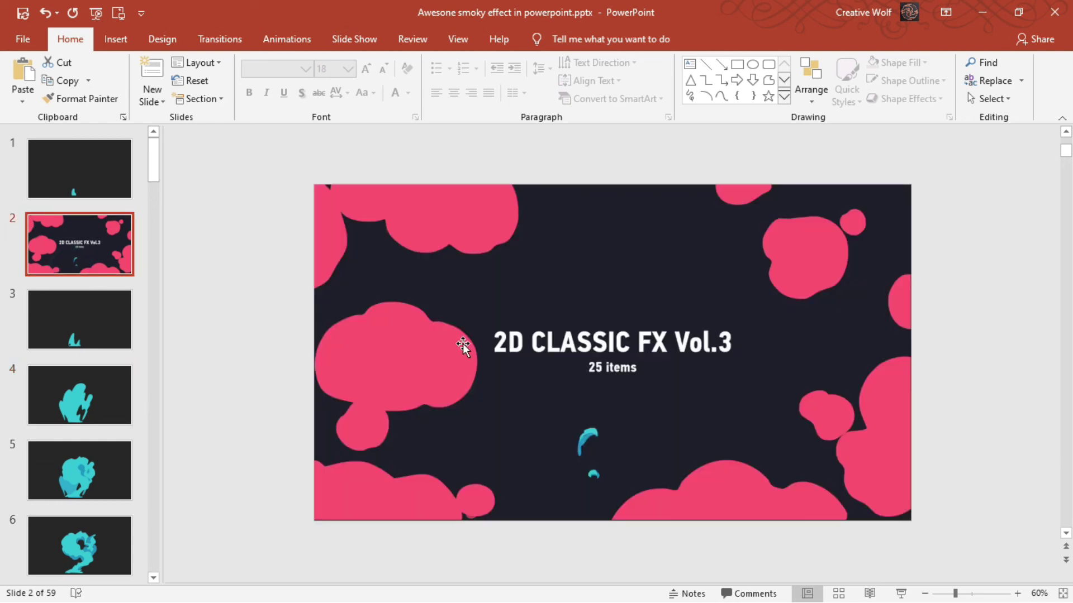
click(1016, 593)
click(1017, 593)
click(1017, 593)
click(1017, 594)
click(1016, 593)
click(1017, 593)
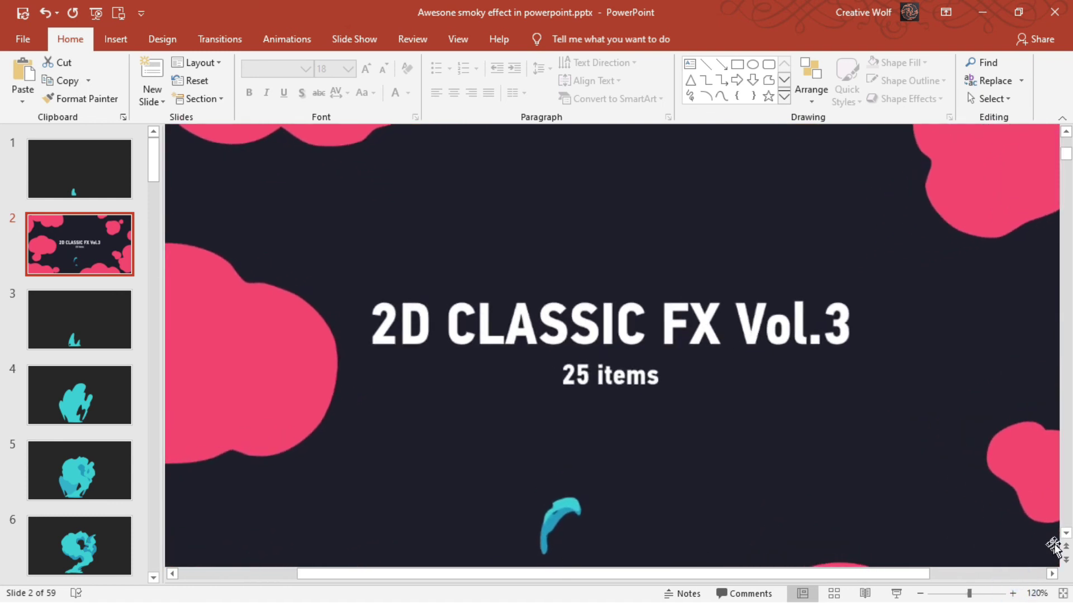
scroll(1050, 551, down, 3)
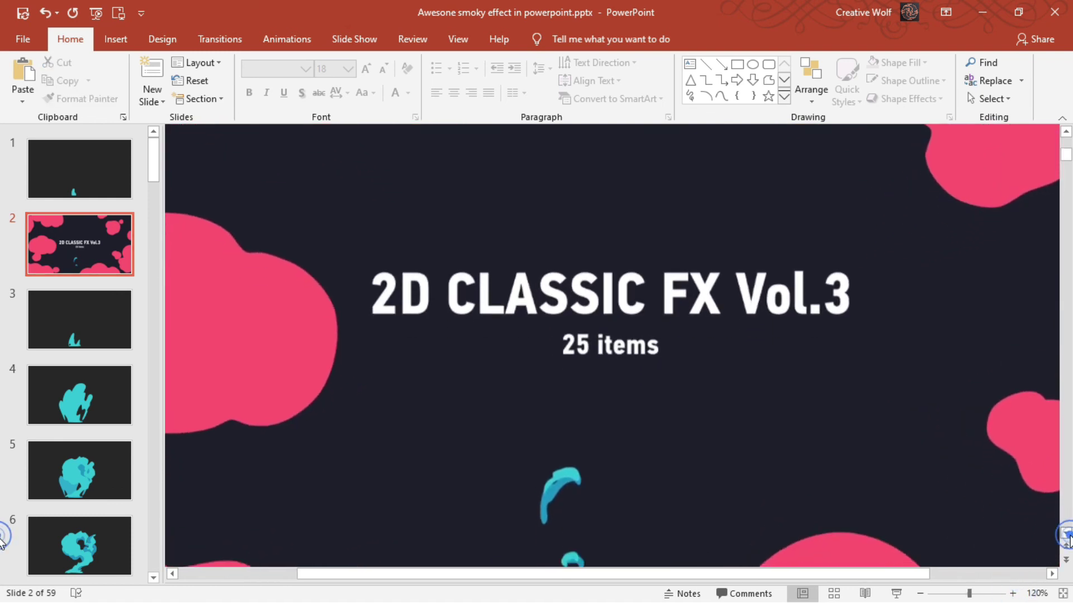
click(1012, 593)
click(1012, 593)
click(1012, 593)
click(1012, 594)
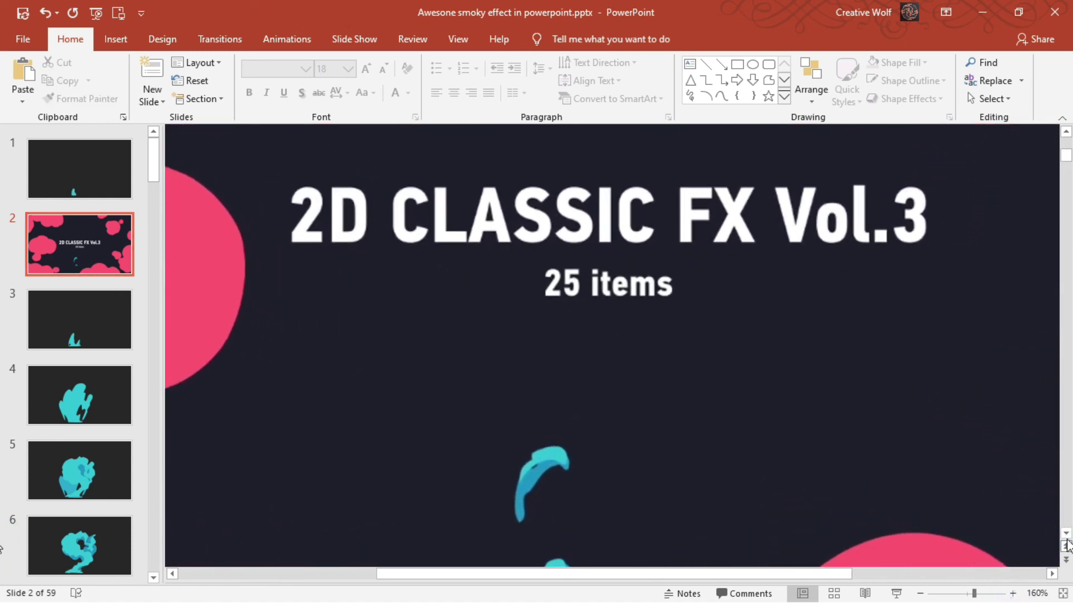
scroll(1066, 542, down, 3)
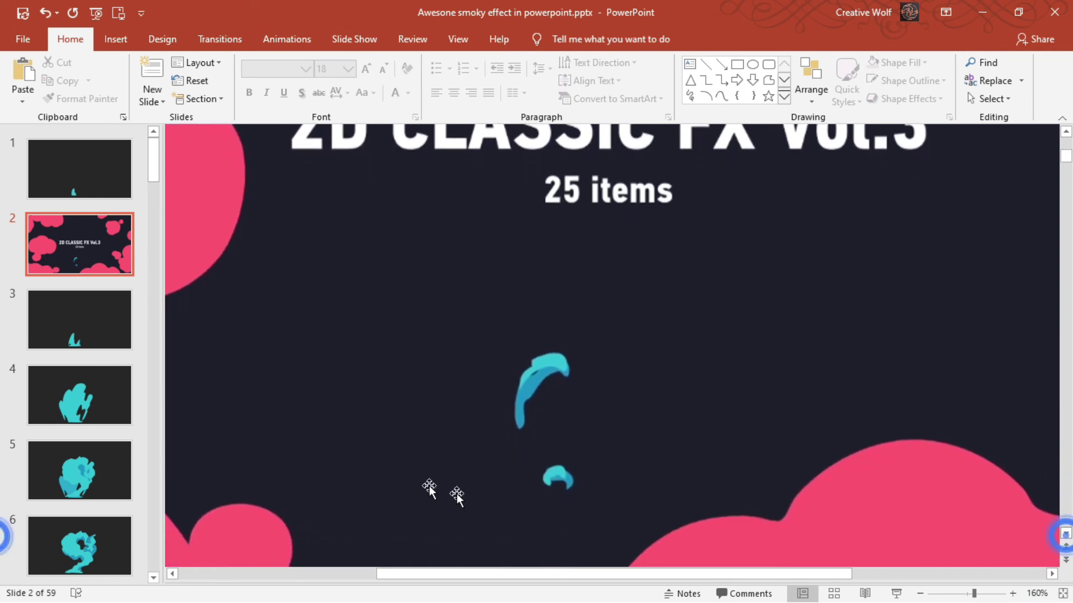
Trace the upper cyan wisp as a closed Curve shape and move it left of the original
click(720, 98)
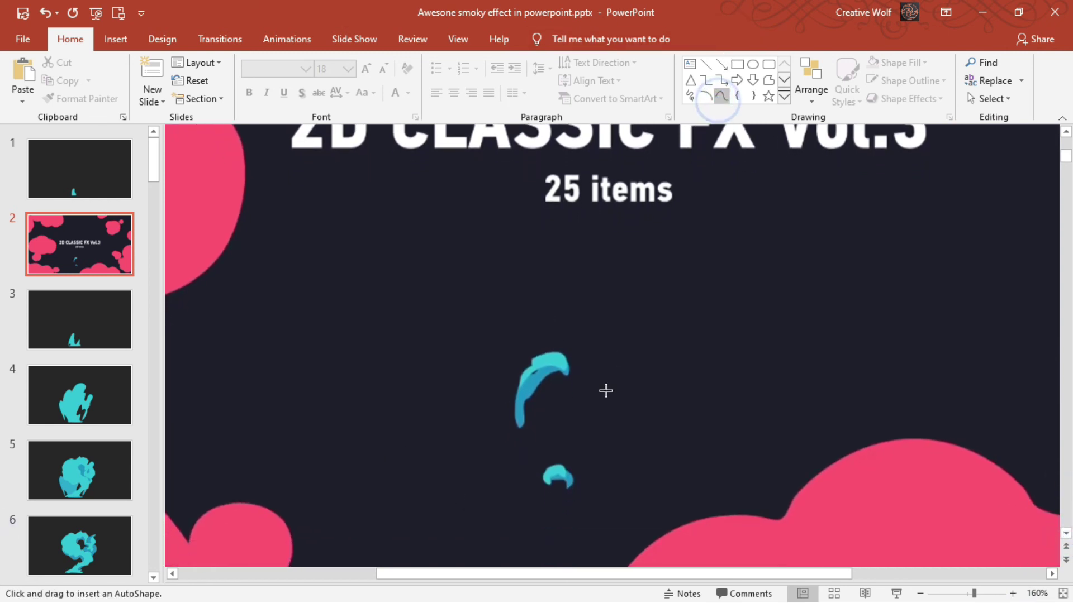
click(525, 426)
click(527, 396)
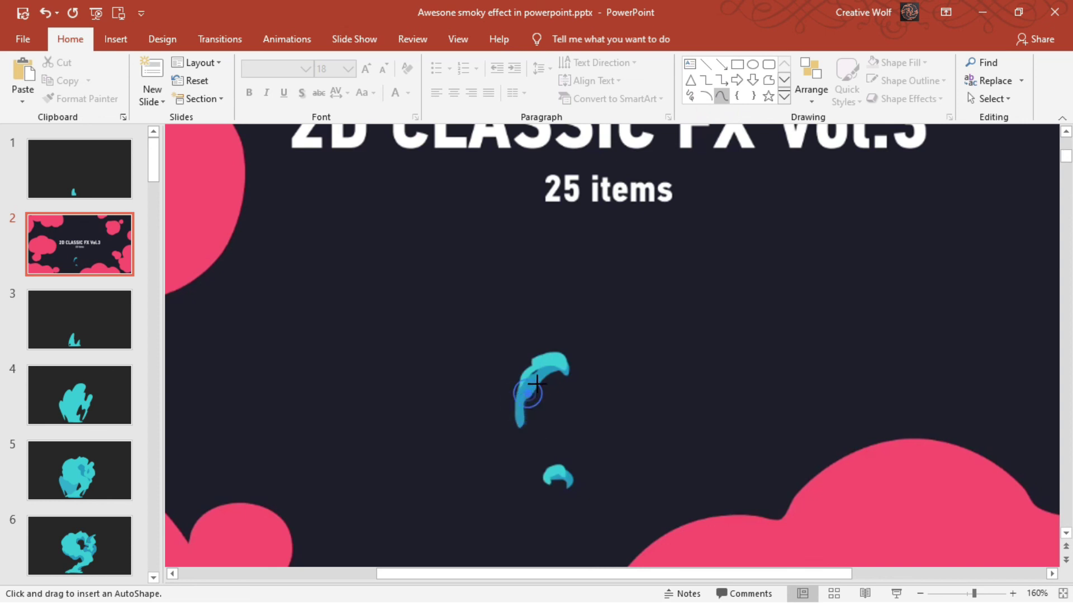
click(550, 366)
click(568, 377)
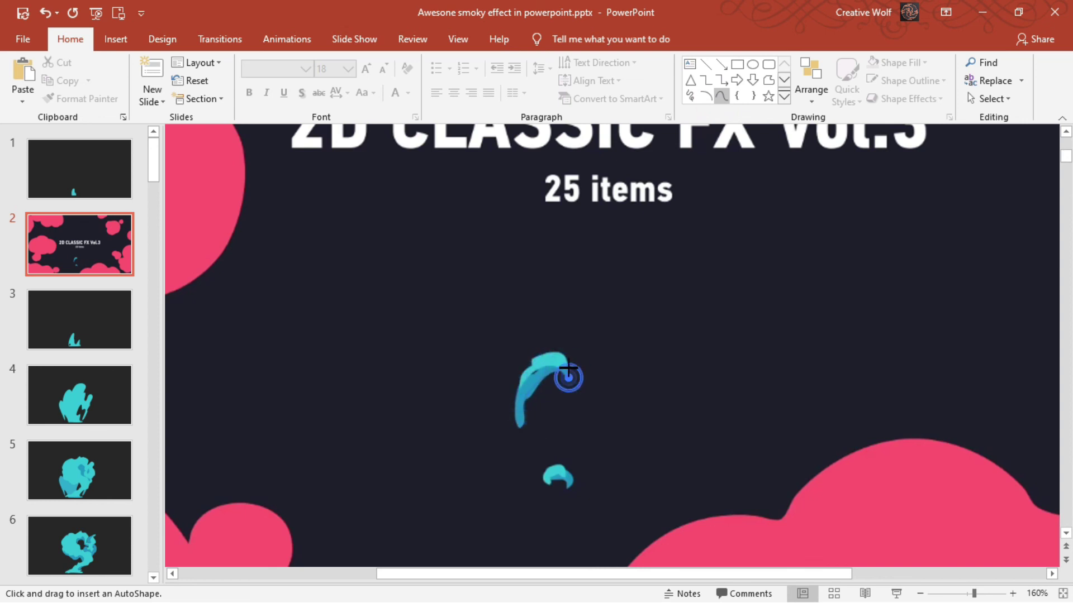
click(564, 359)
click(545, 357)
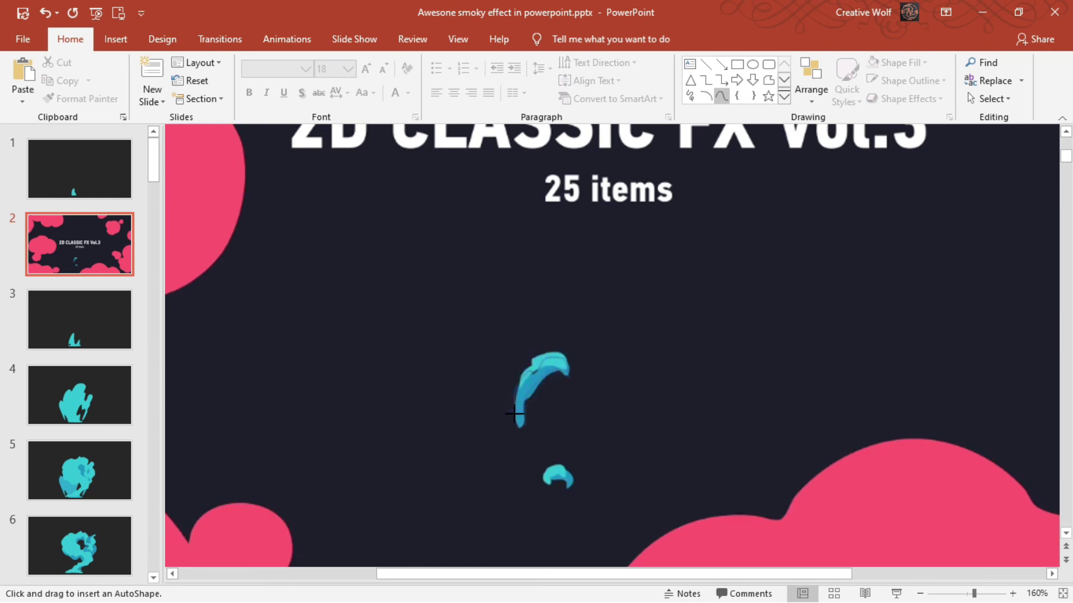
click(522, 429)
click(522, 423)
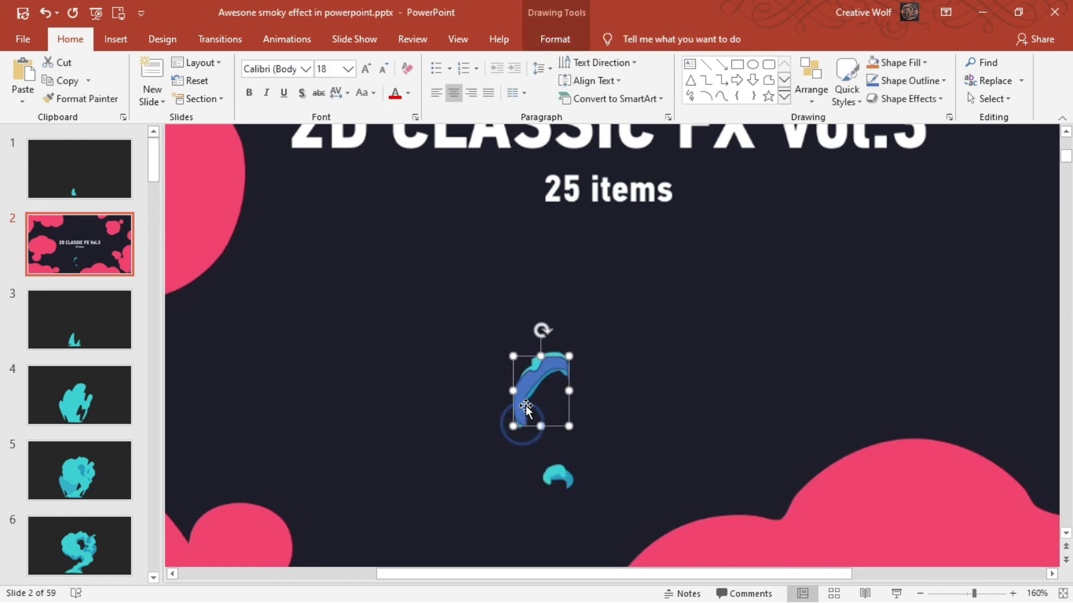
drag(527, 384, 498, 386)
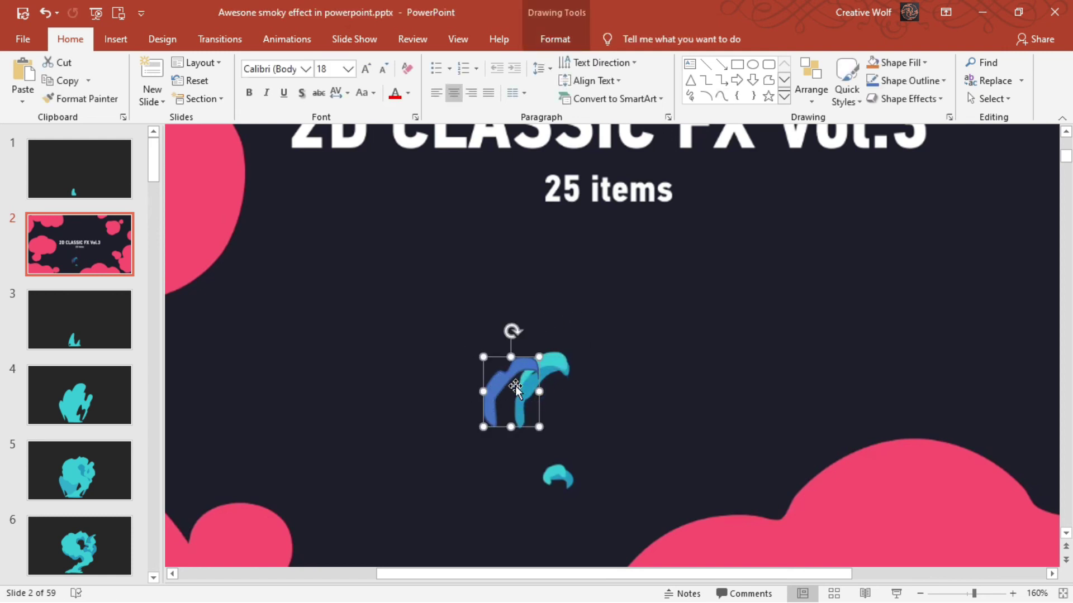